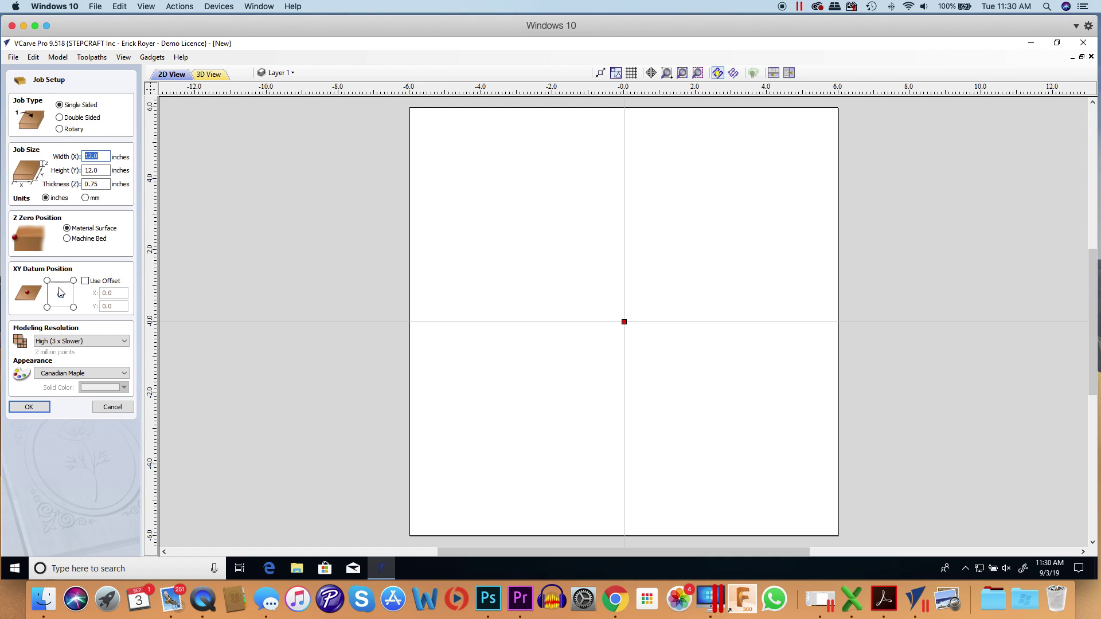
Step: Confirm the single-sided 12 × 12 × 0.75 inch job with a centred datum and import the Nöt_skål 3D model
{"action": "left_click", "coordinate": [33, 408]}
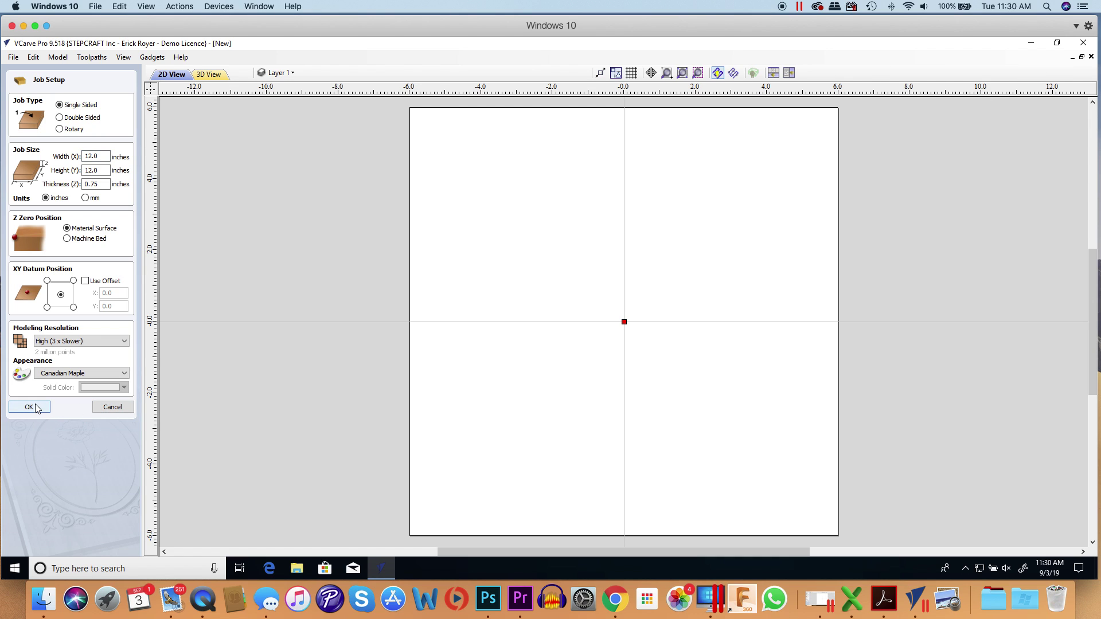
{"action": "left_click", "coordinate": [13, 57]}
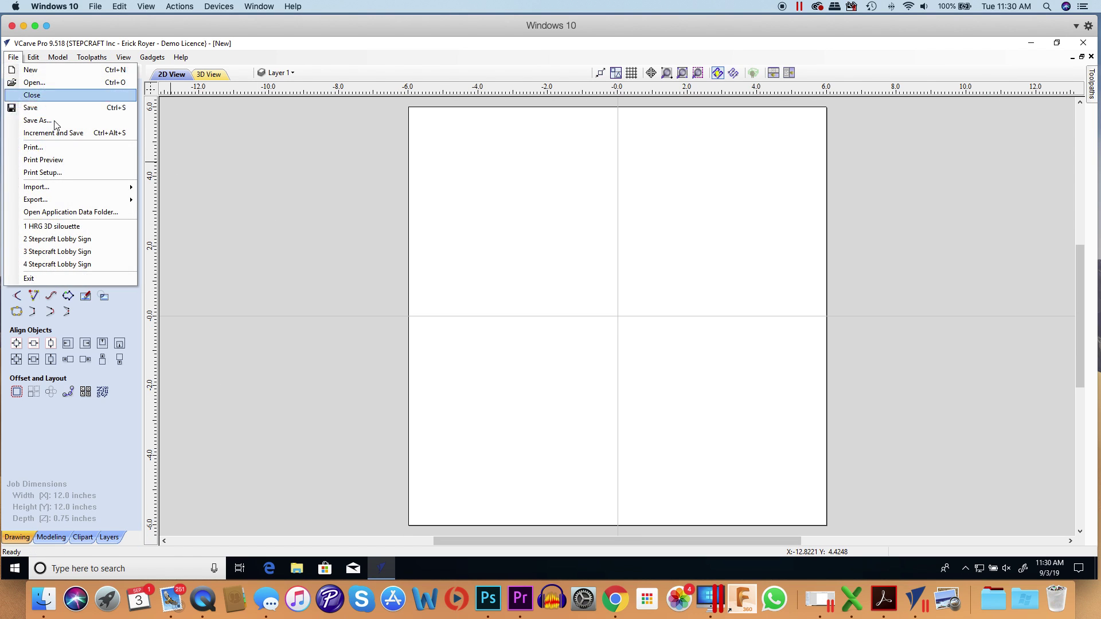
{"action": "mouse_move", "coordinate": [64, 187]}
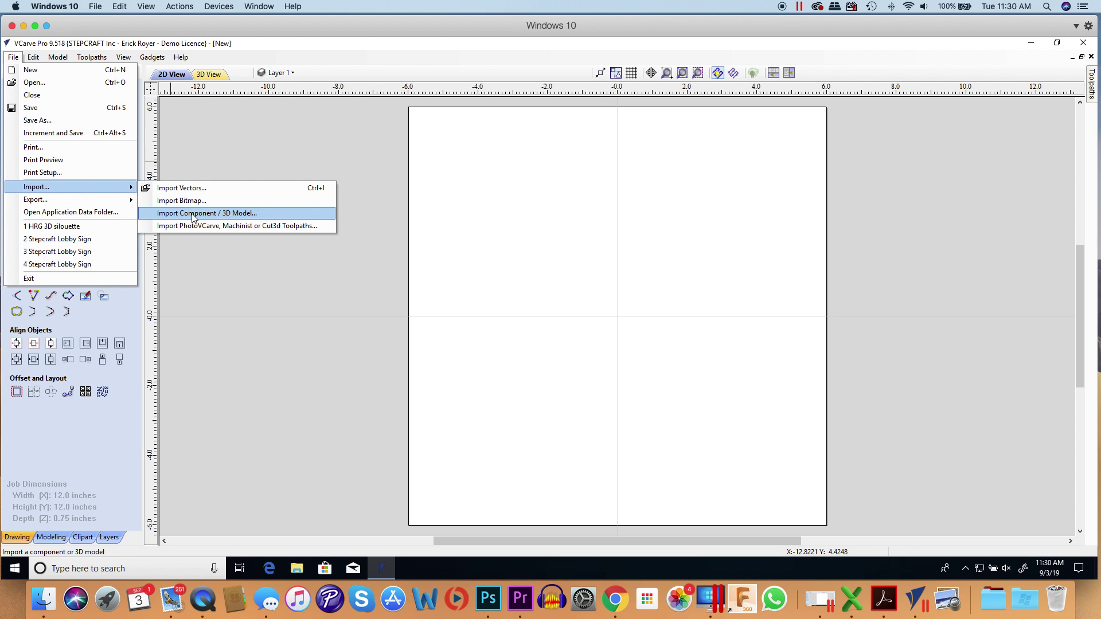
{"action": "left_click", "coordinate": [238, 213]}
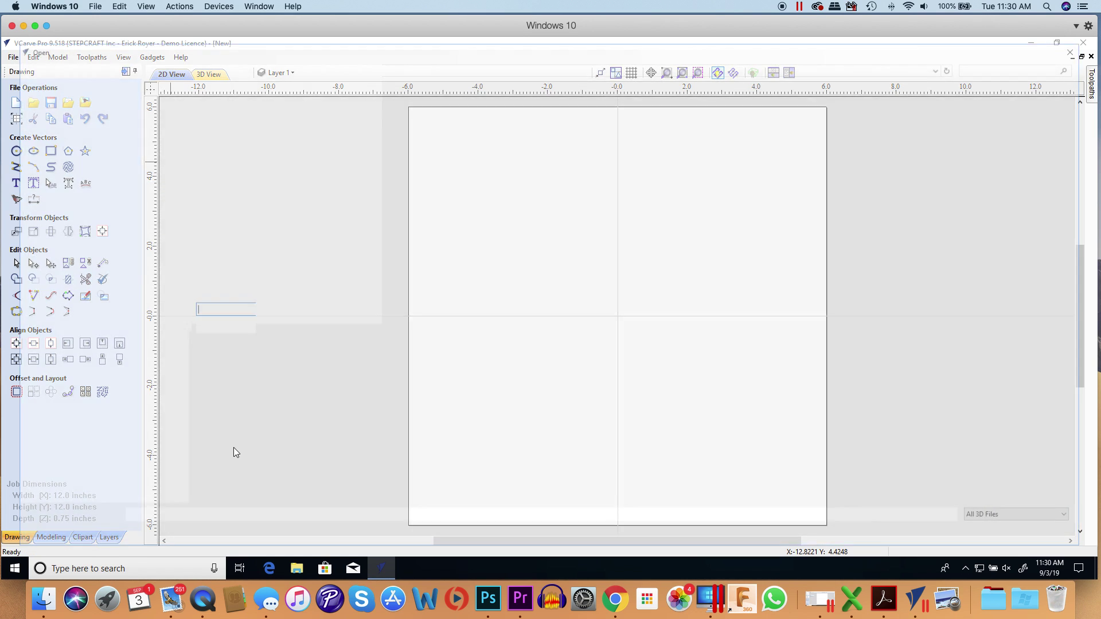
{"action": "double_click", "coordinate": [229, 467]}
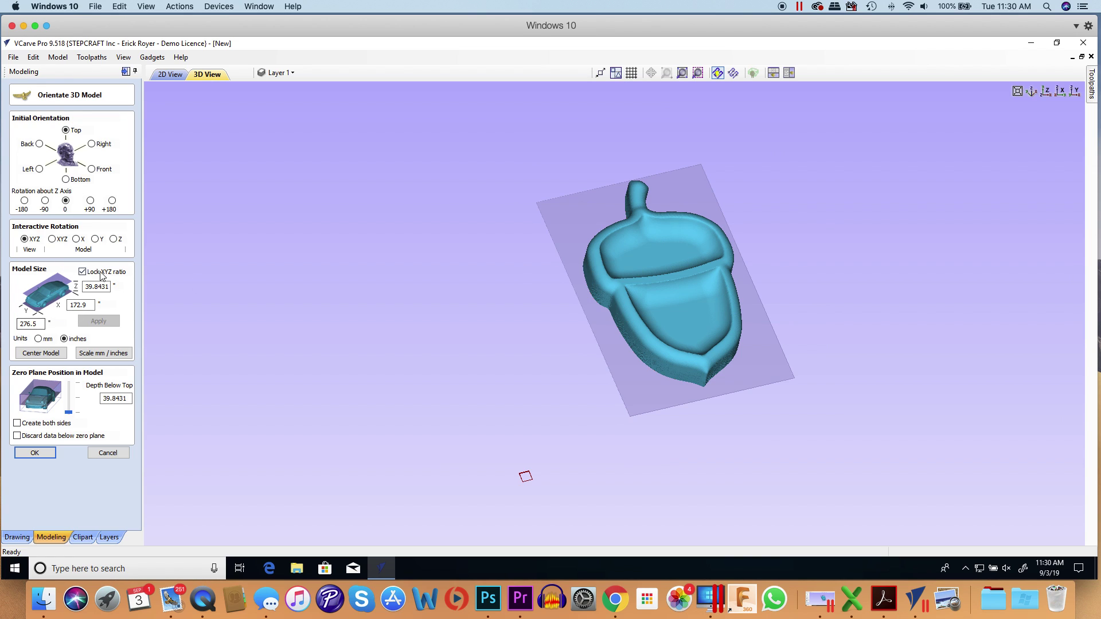
Step: Scale the imported acorn model proportionally to a Y size of 12 inches
{"action": "double_click", "coordinate": [29, 324]}
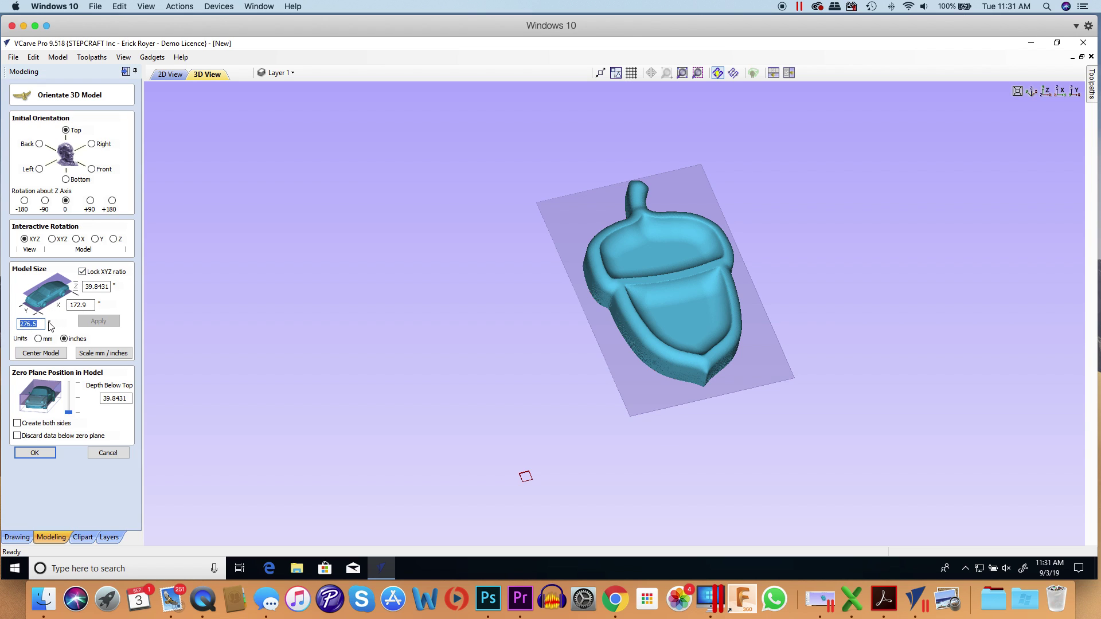
{"action": "type", "text": "12"}
{"action": "left_click", "coordinate": [96, 321]}
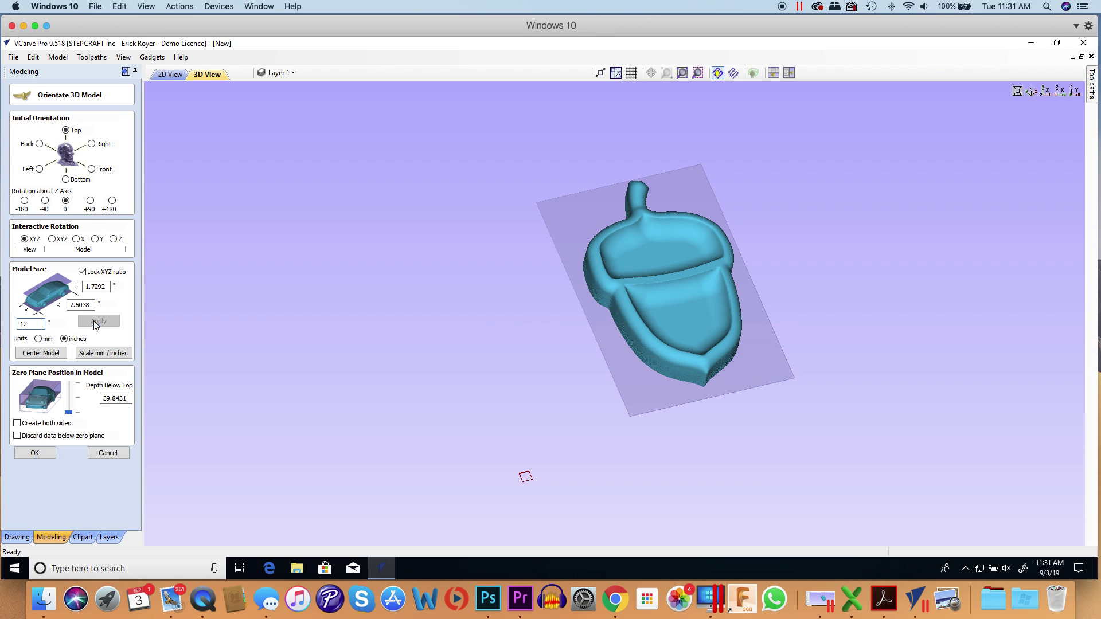
Step: Unlock the XYZ ratio and set only the model's Z size to 0.75 inches
{"action": "left_click", "coordinate": [84, 273]}
{"action": "double_click", "coordinate": [109, 287]}
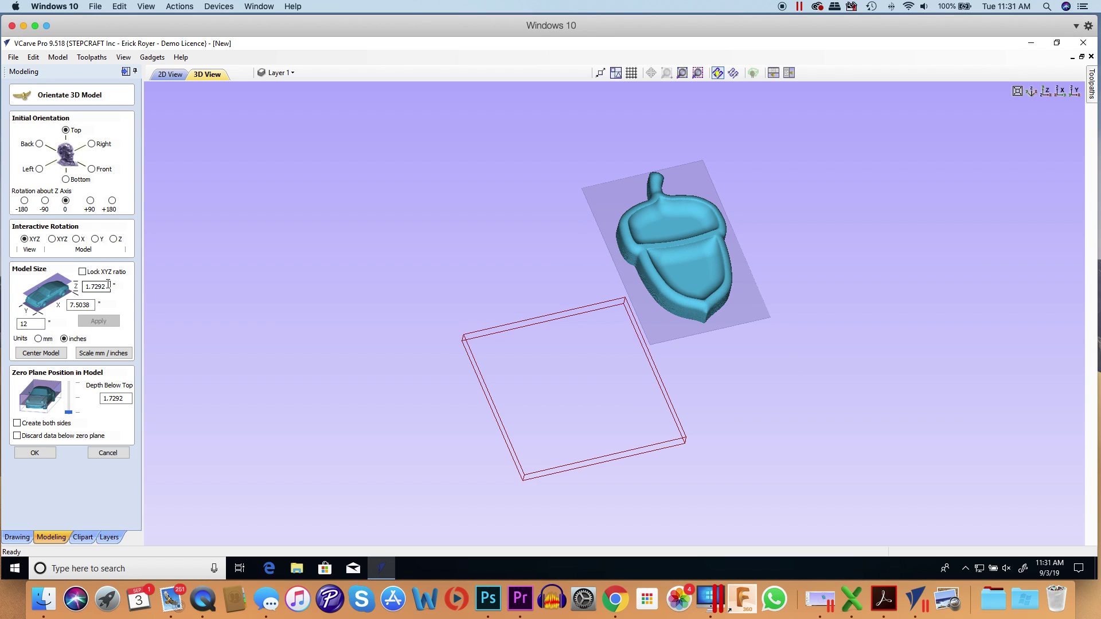
{"action": "type", "text": "."}
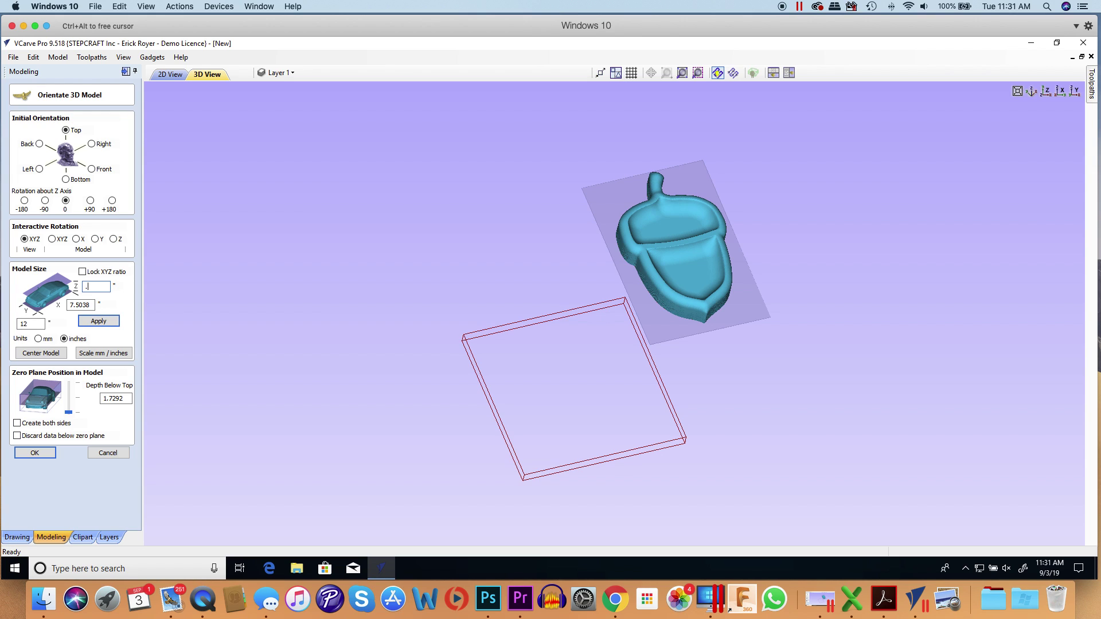
{"action": "type", "text": "75"}
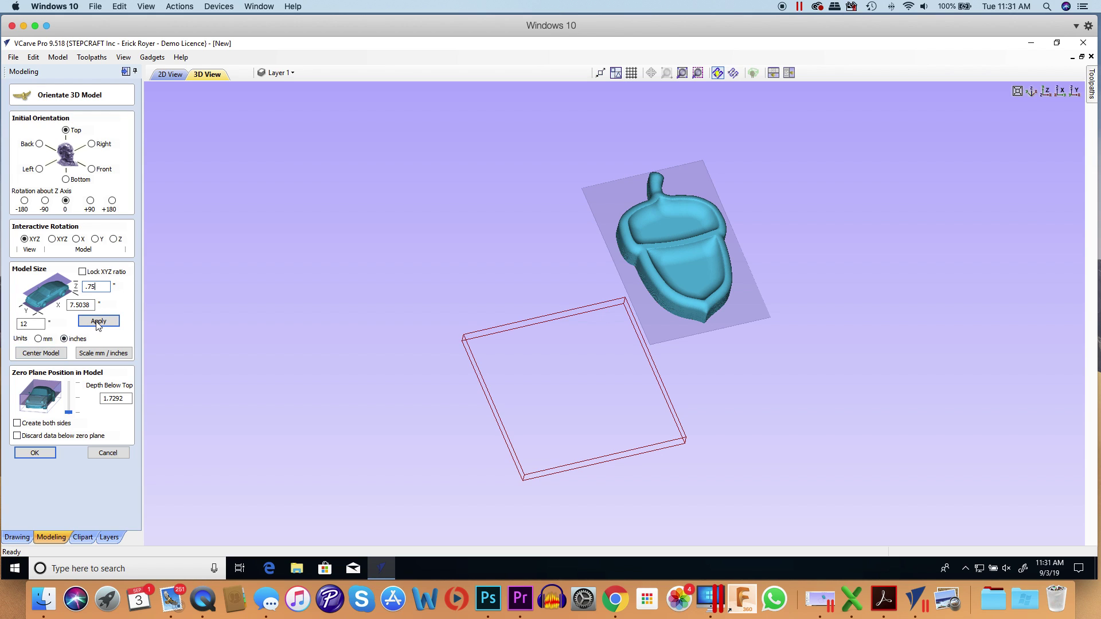
{"action": "left_click", "coordinate": [98, 322]}
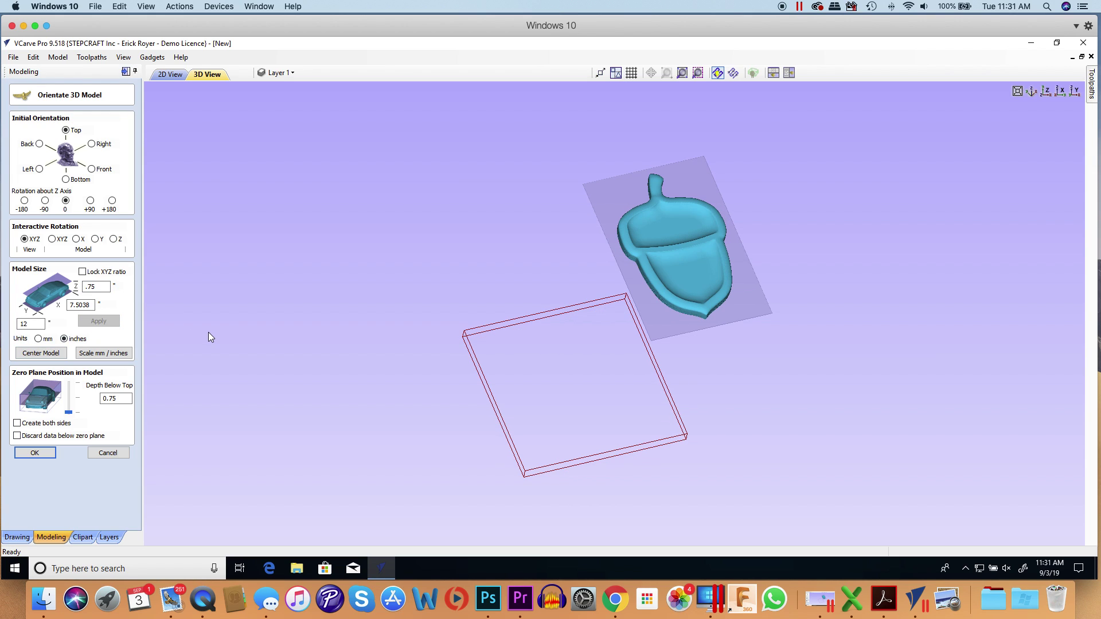
Step: Center the acorn model in the material and accept its orientation as a component
{"action": "left_click", "coordinate": [41, 353]}
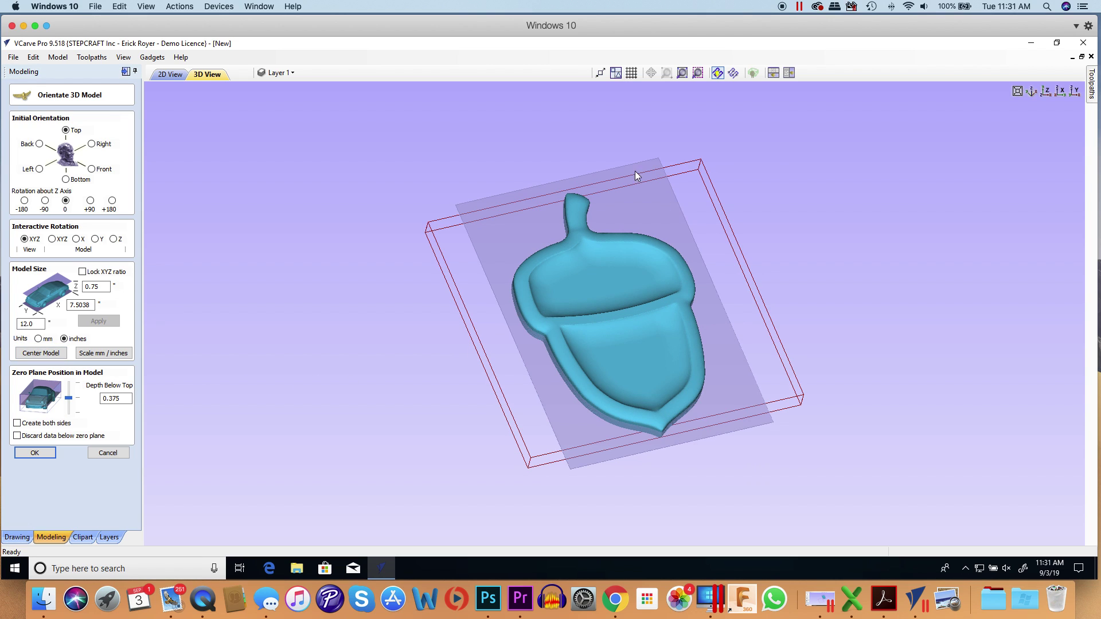
{"action": "left_click", "coordinate": [35, 453]}
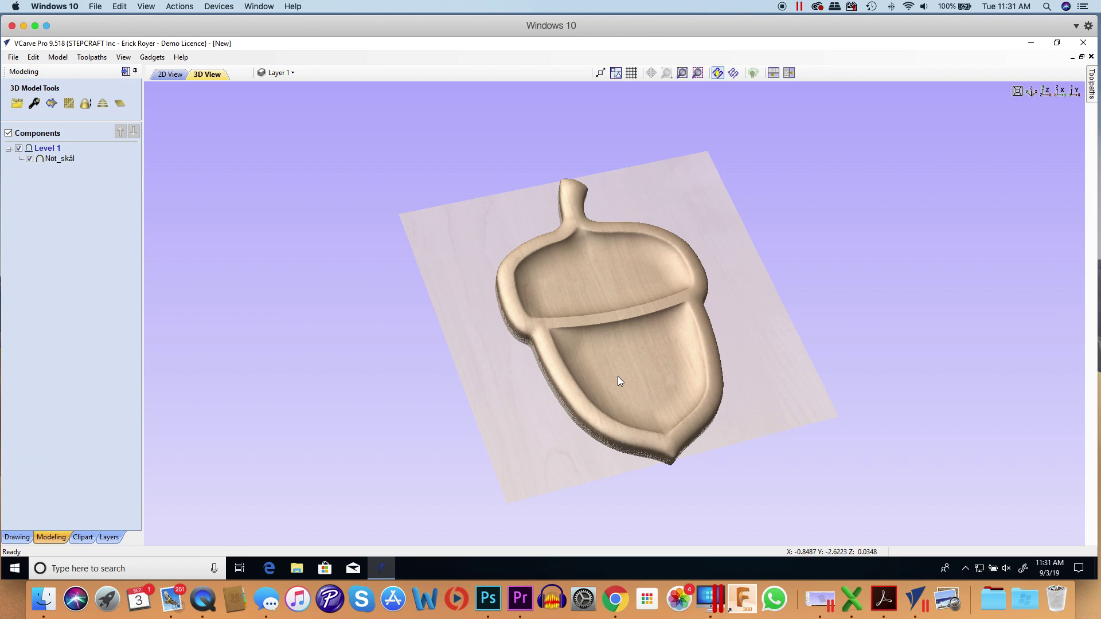
{"action": "left_click_drag", "start_coordinate": [628, 279], "coordinate": [595, 283]}
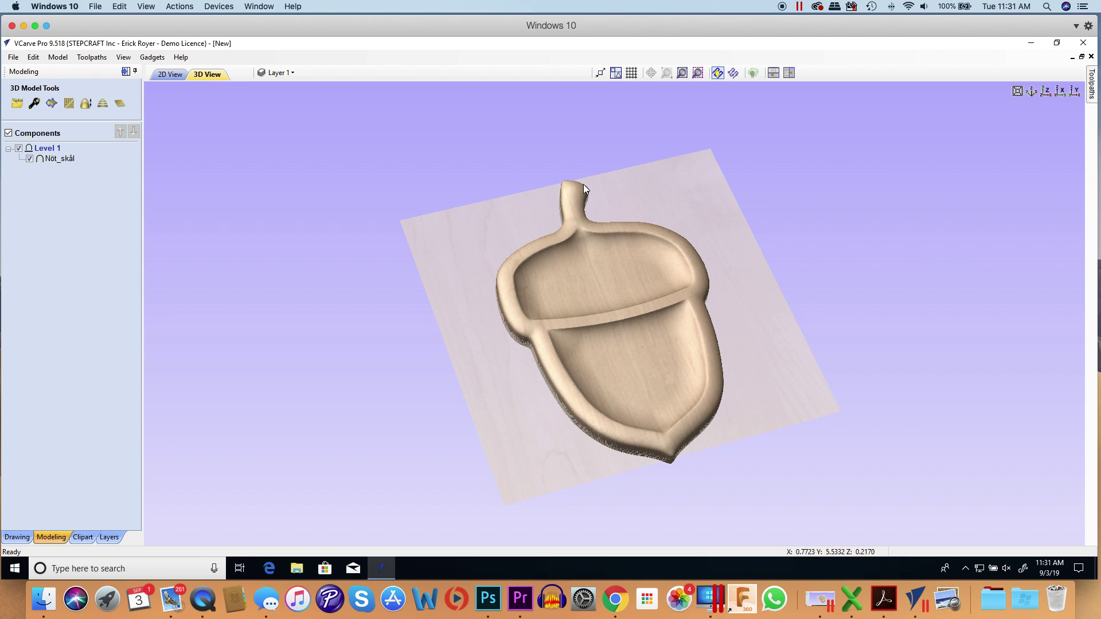
{"action": "left_click_drag", "start_coordinate": [572, 227], "coordinate": [550, 188]}
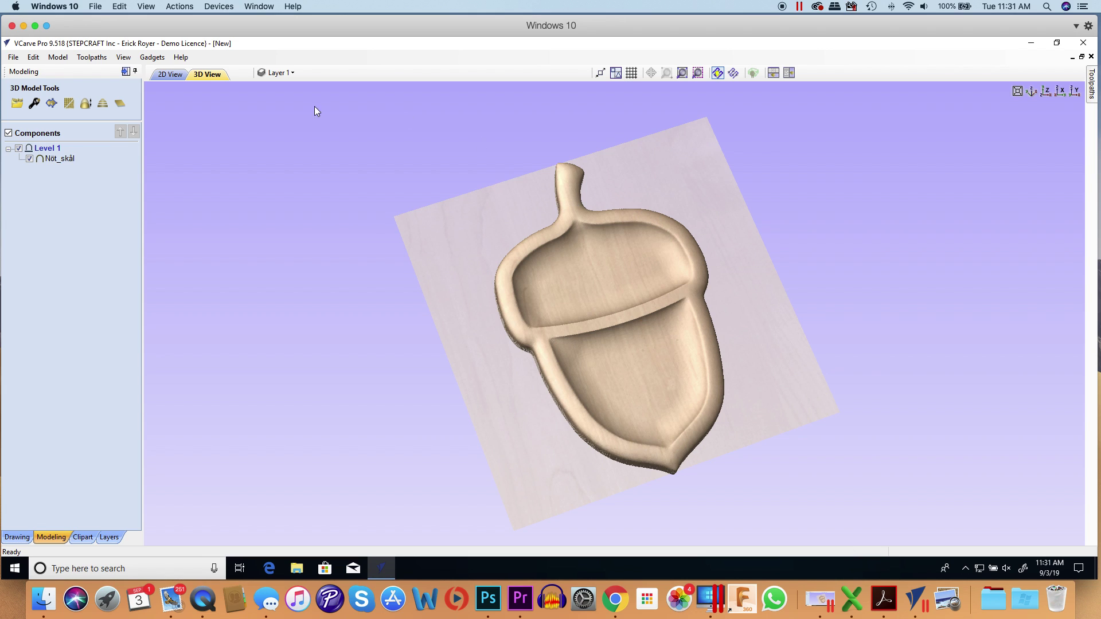
Step: Select the acorn component in the 2D view and create a boundary vector around its outline
{"action": "left_click", "coordinate": [177, 74]}
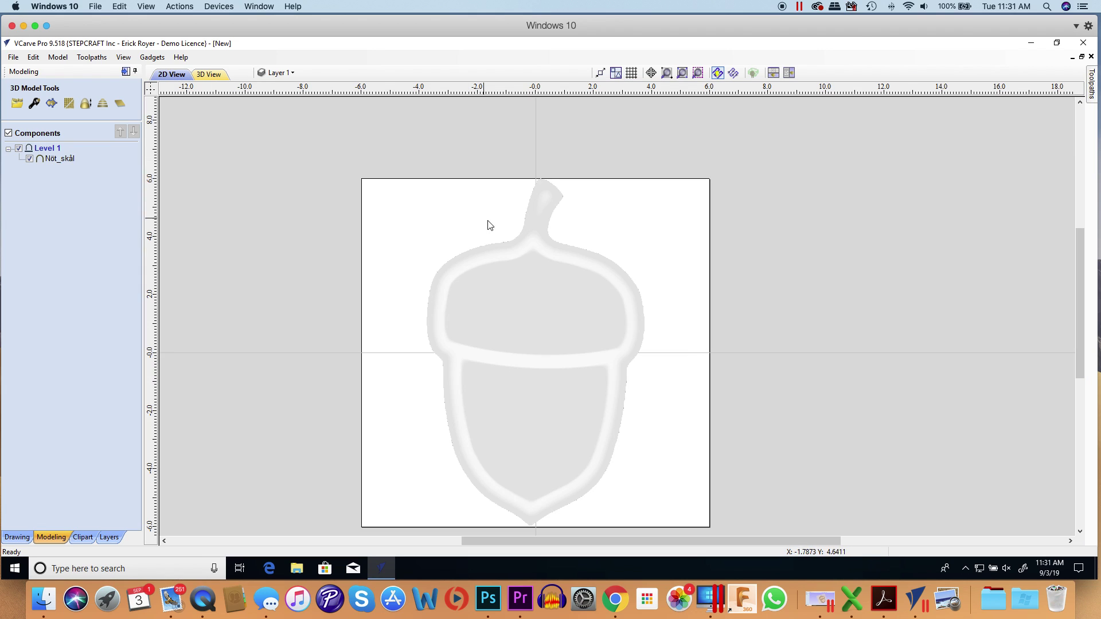
{"action": "left_click", "coordinate": [569, 333]}
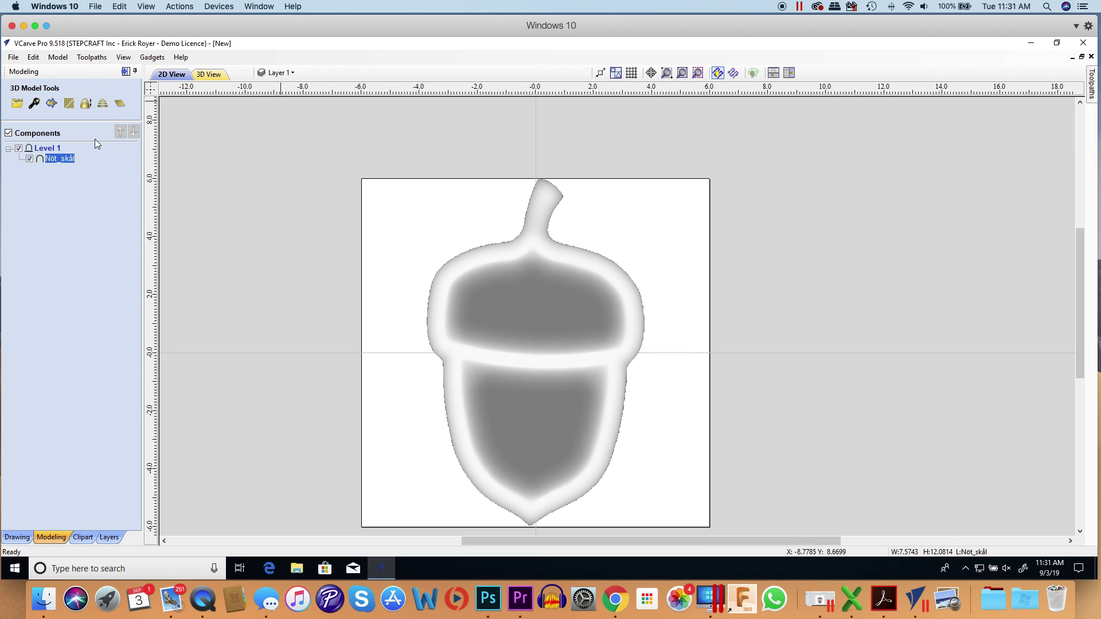
{"action": "left_click", "coordinate": [17, 537]}
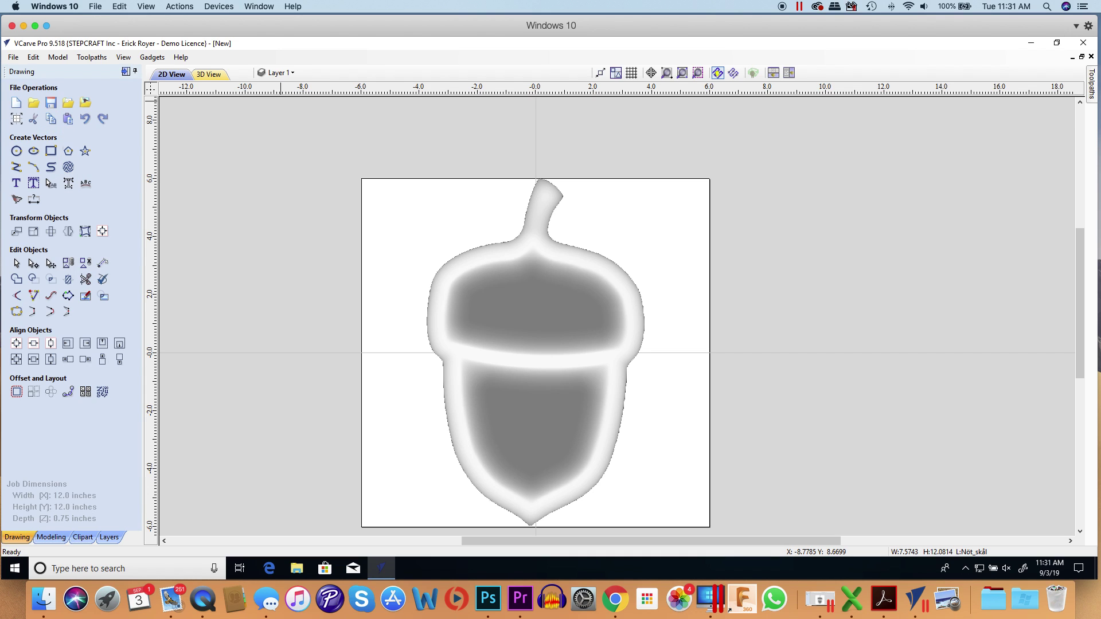
{"action": "left_click", "coordinate": [596, 298]}
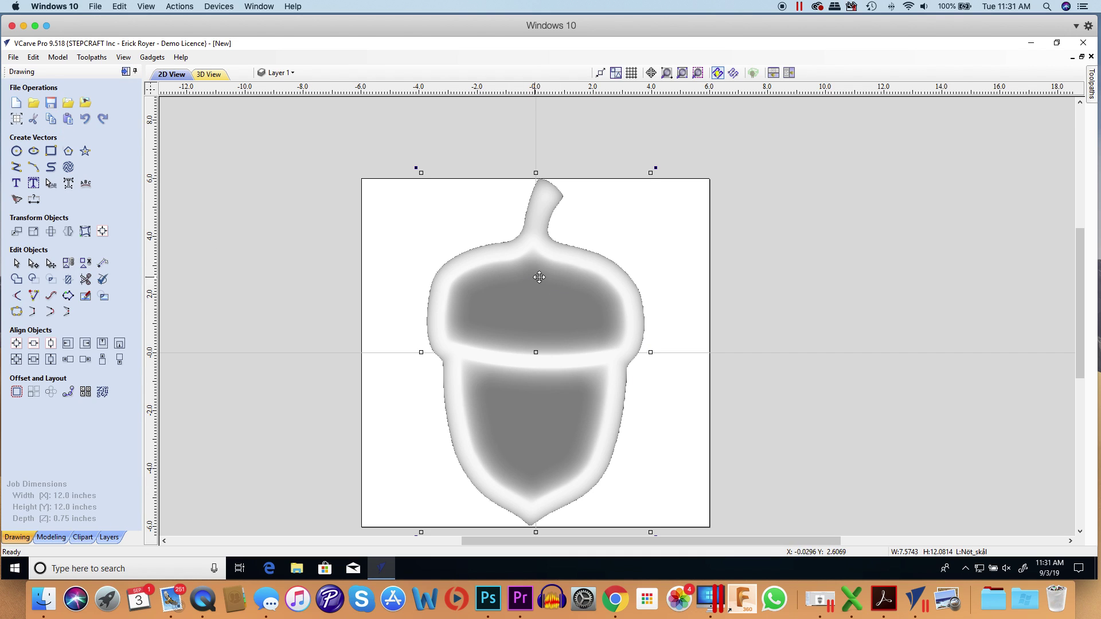
{"action": "left_click", "coordinate": [53, 537]}
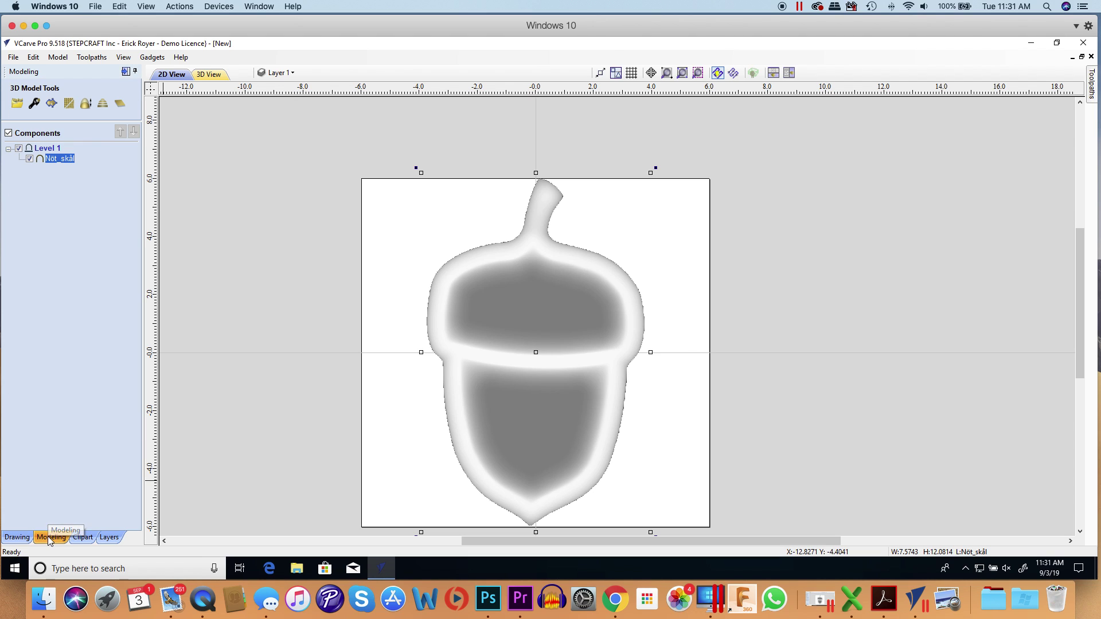
{"action": "left_click", "coordinate": [52, 105]}
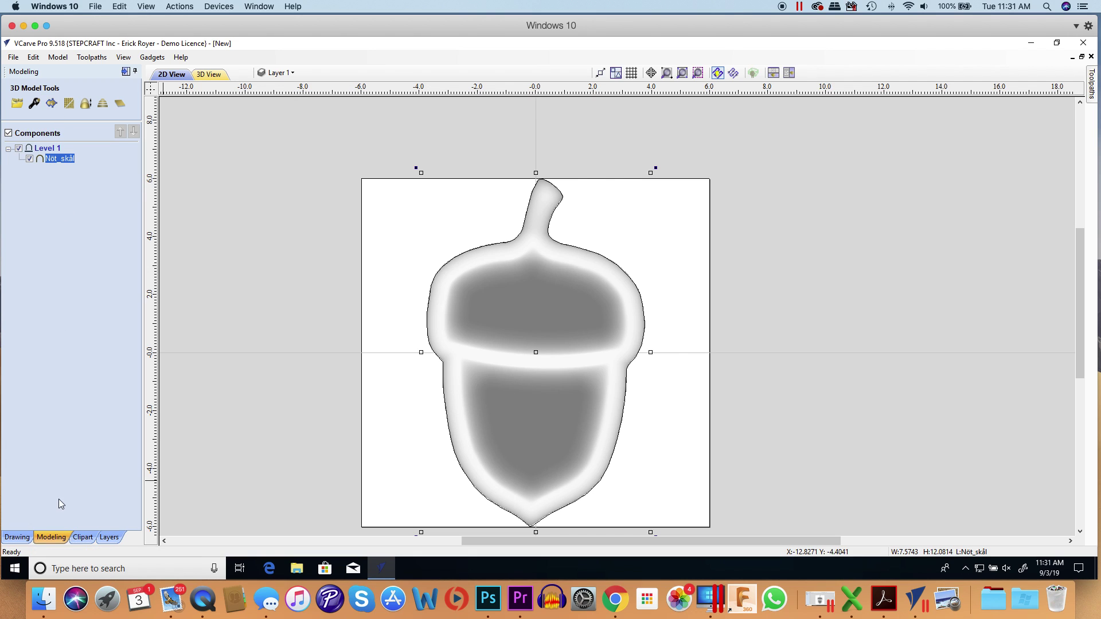
Step: Select the acorn's boundary vector and examine how closely it follows the contour around the stem
{"action": "left_click", "coordinate": [27, 534]}
{"action": "left_click", "coordinate": [518, 221]}
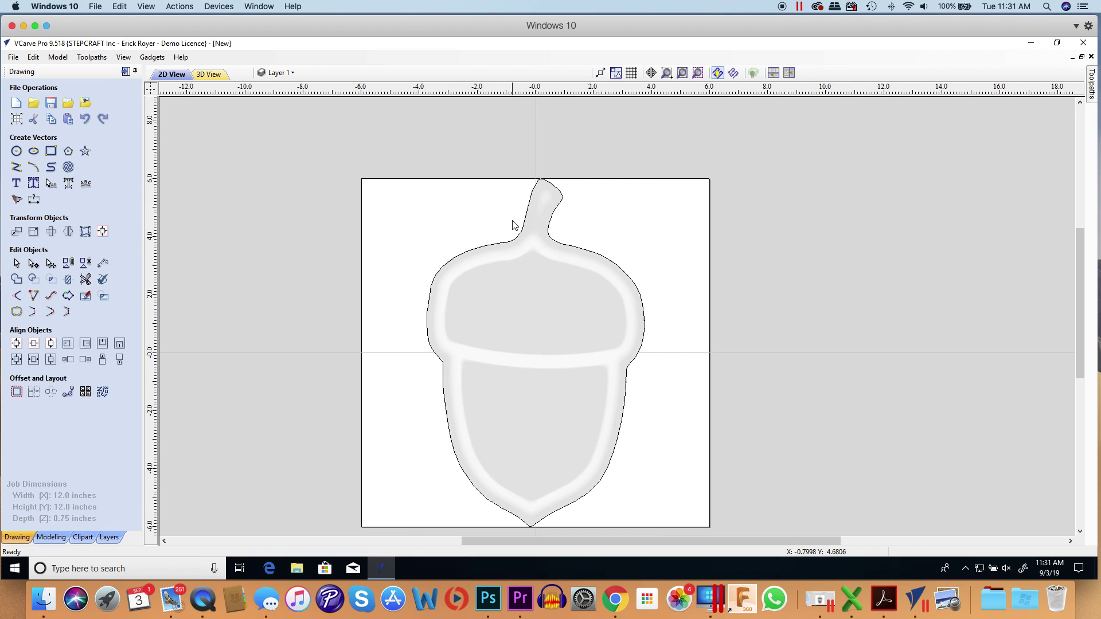
{"action": "left_click", "coordinate": [518, 238]}
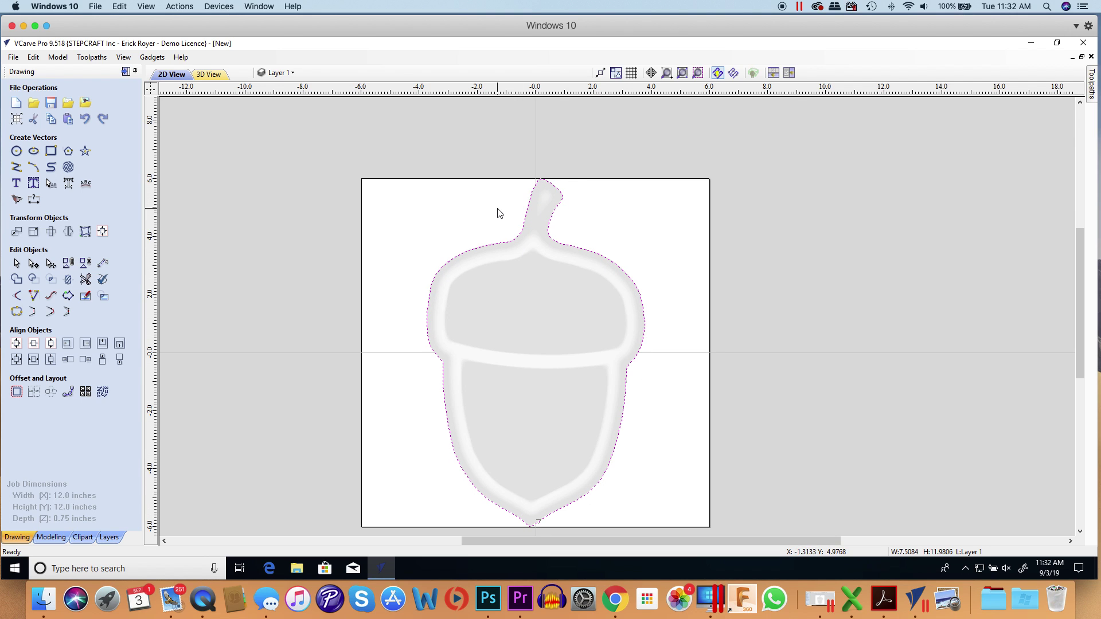
{"action": "scroll", "coordinate": [493, 225], "scroll_direction": "up", "scroll_amount": 5}
{"action": "scroll", "coordinate": [493, 225], "scroll_direction": "down", "scroll_amount": 2}
{"action": "scroll", "coordinate": [493, 224], "scroll_direction": "up", "scroll_amount": 2}
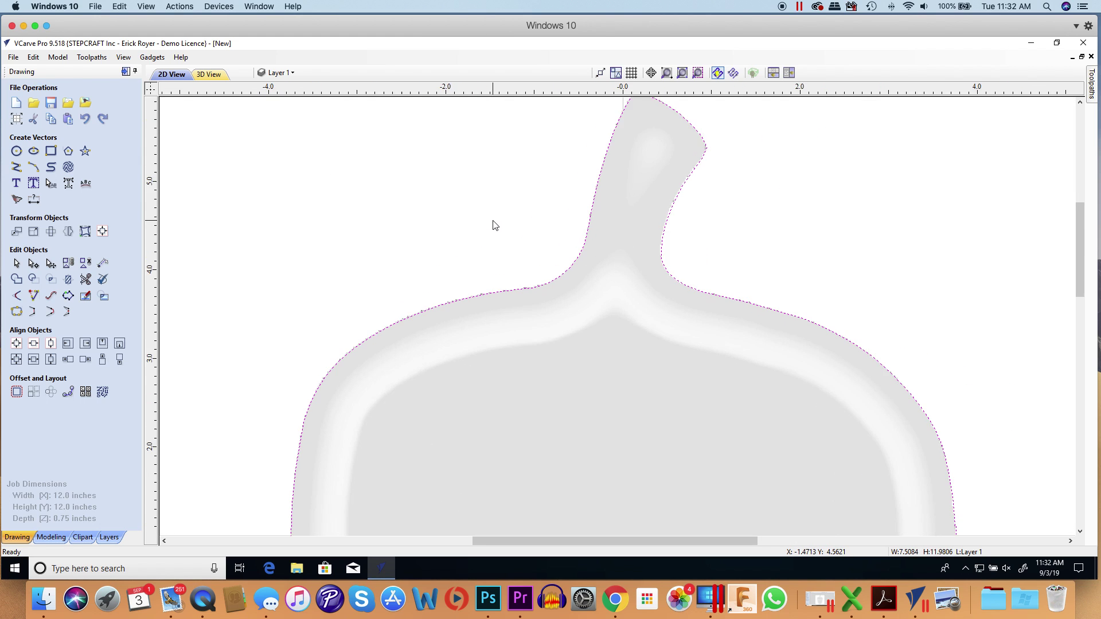
{"action": "scroll", "coordinate": [594, 256], "scroll_direction": "up", "scroll_amount": 3}
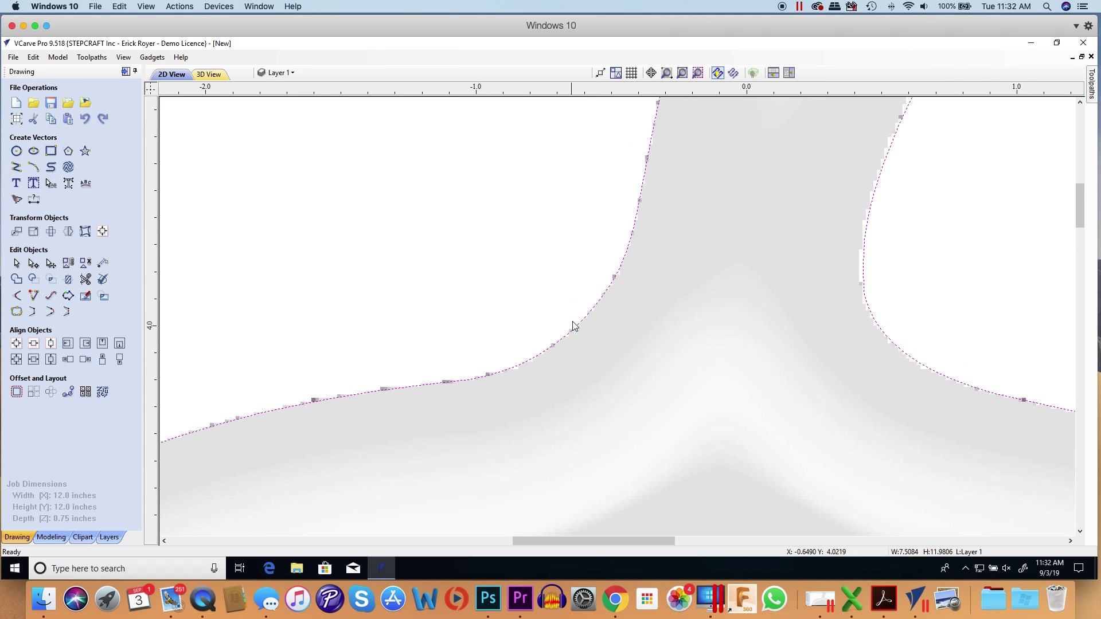
{"action": "scroll", "coordinate": [574, 326], "scroll_direction": "up", "scroll_amount": 2}
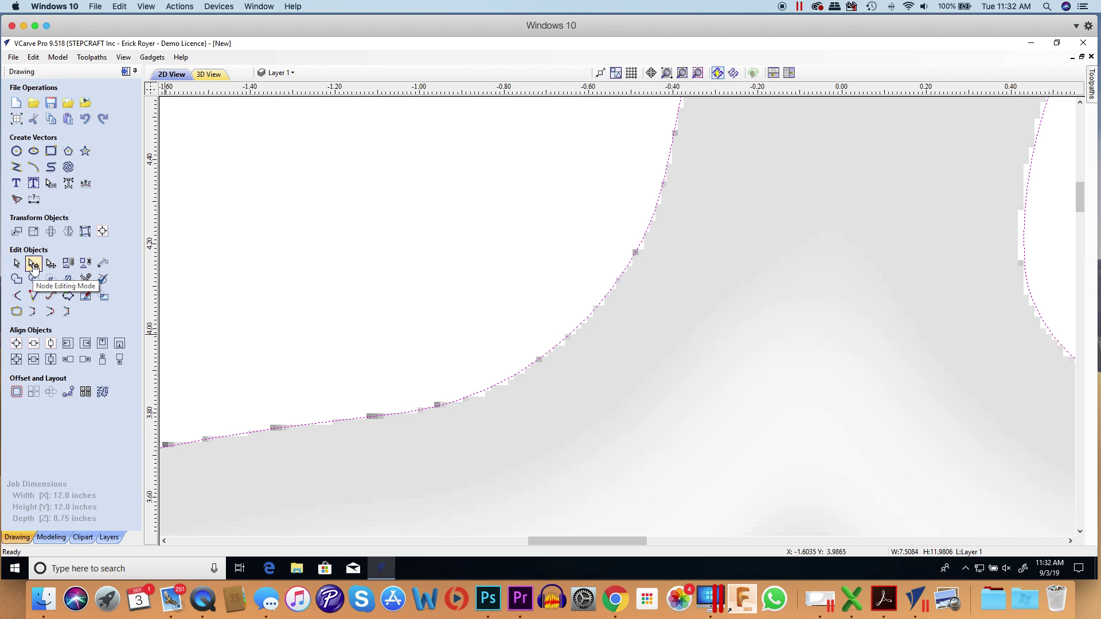
Step: Show the boundary vector's nodes, nudge the curve handle where the stem's right side meets the cap, and check the outline
{"action": "left_click", "coordinate": [34, 265]}
{"action": "scroll", "coordinate": [547, 354], "scroll_direction": "down", "scroll_amount": 8}
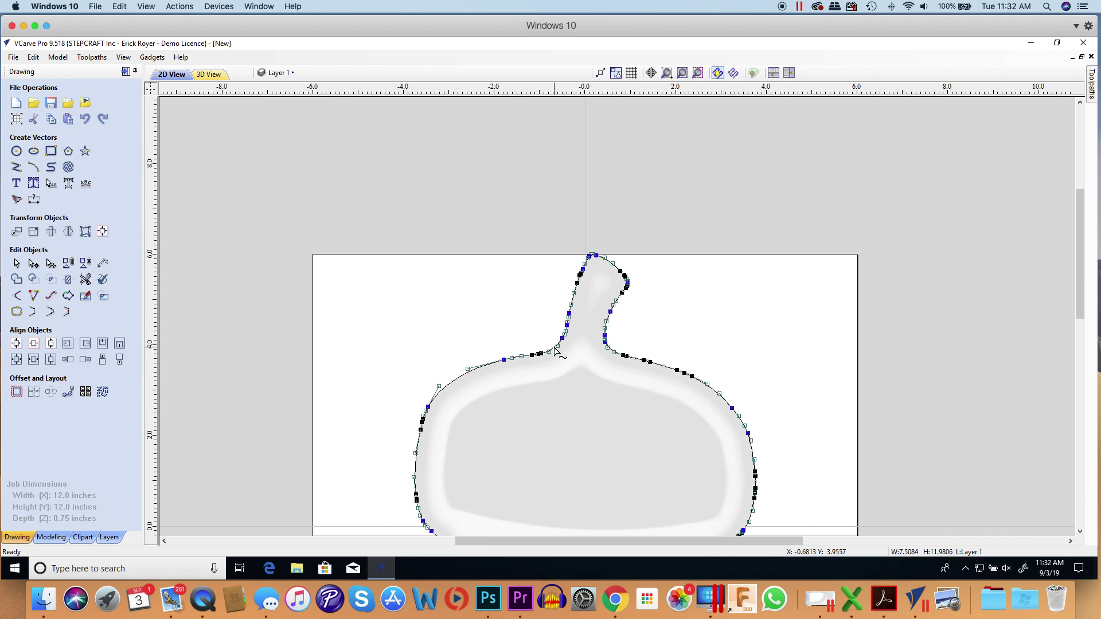
{"action": "scroll", "coordinate": [642, 360], "scroll_direction": "up", "scroll_amount": 6}
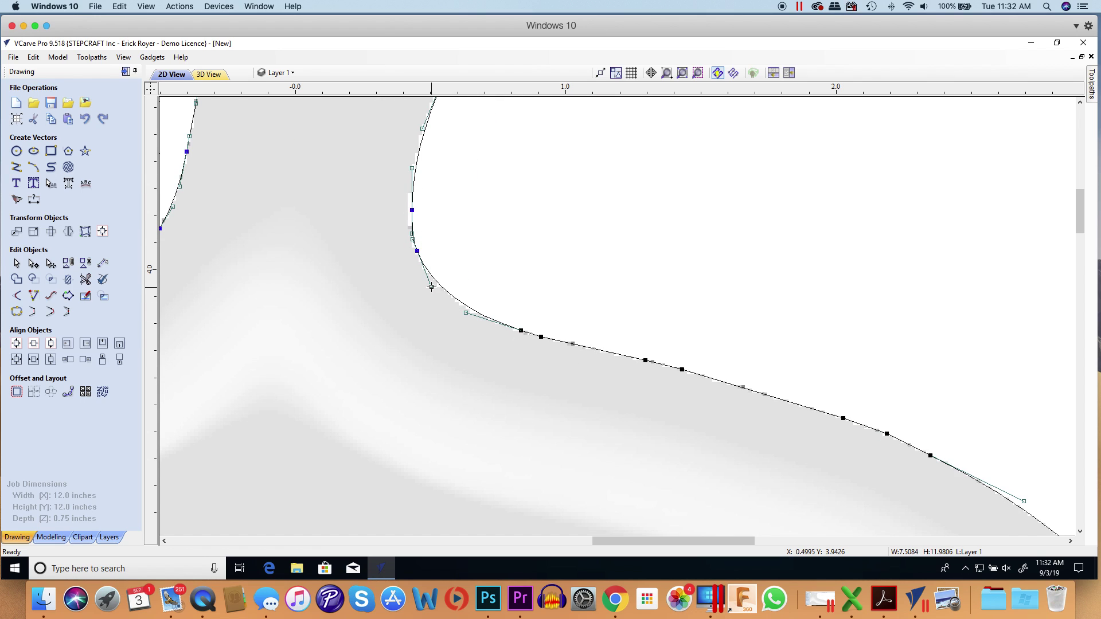
{"action": "mouse_move", "coordinate": [432, 285]}
{"action": "left_mouse_down"}
{"action": "mouse_move", "coordinate": [466, 491]}
{"action": "mouse_move", "coordinate": [430, 285]}
{"action": "left_mouse_up"}
{"action": "scroll", "coordinate": [586, 338], "scroll_direction": "down", "scroll_amount": 5}
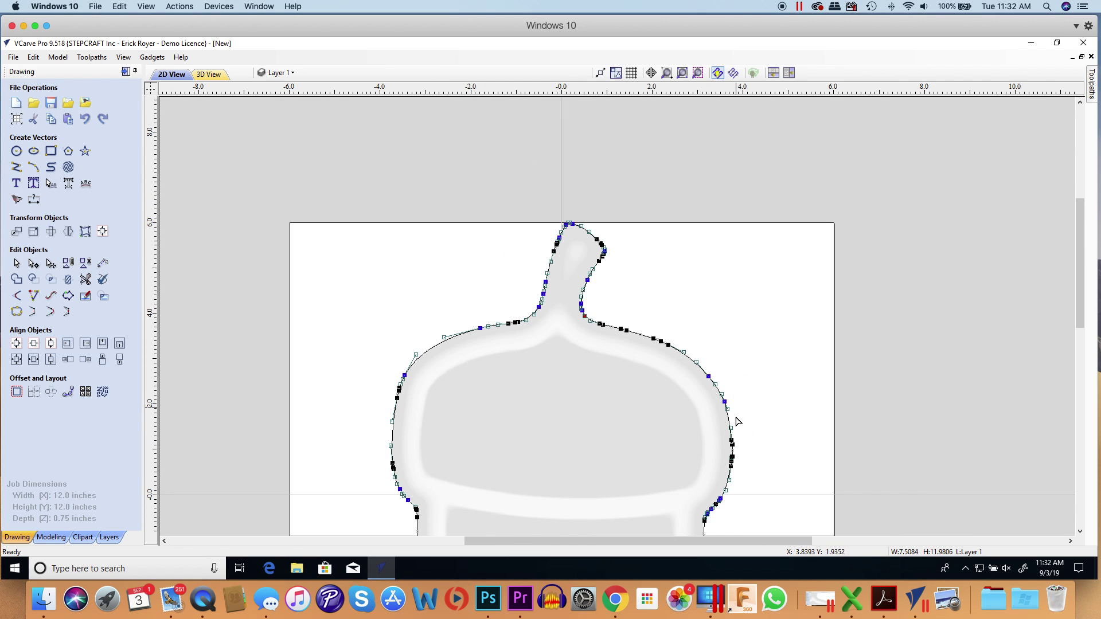
{"action": "scroll", "coordinate": [605, 365], "scroll_direction": "down", "scroll_amount": 3}
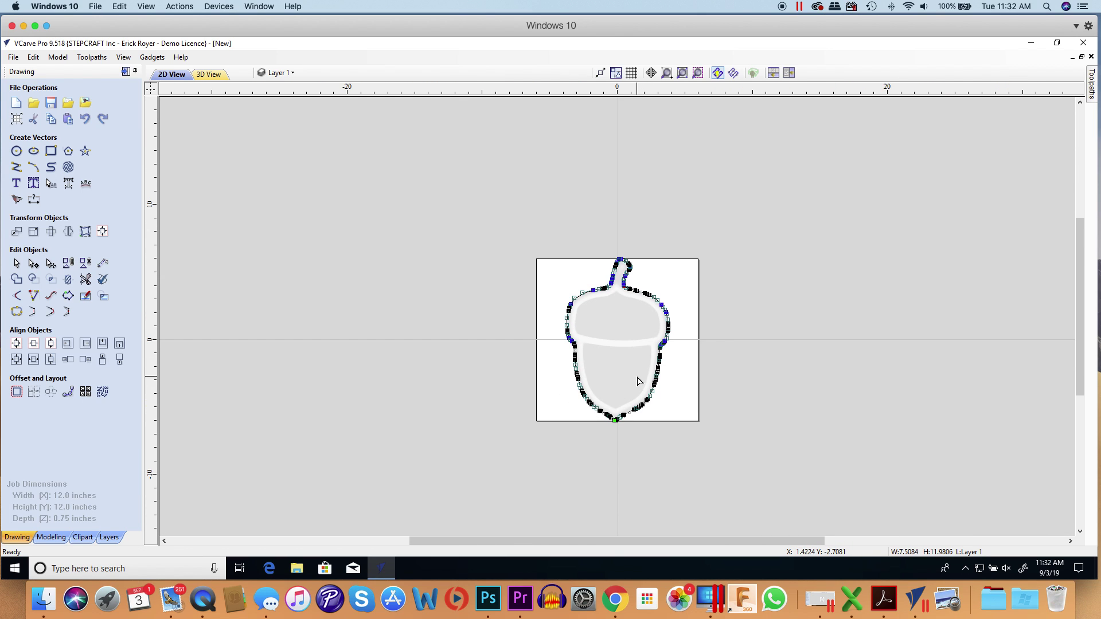
{"action": "scroll", "coordinate": [634, 384], "scroll_direction": "up", "scroll_amount": 4}
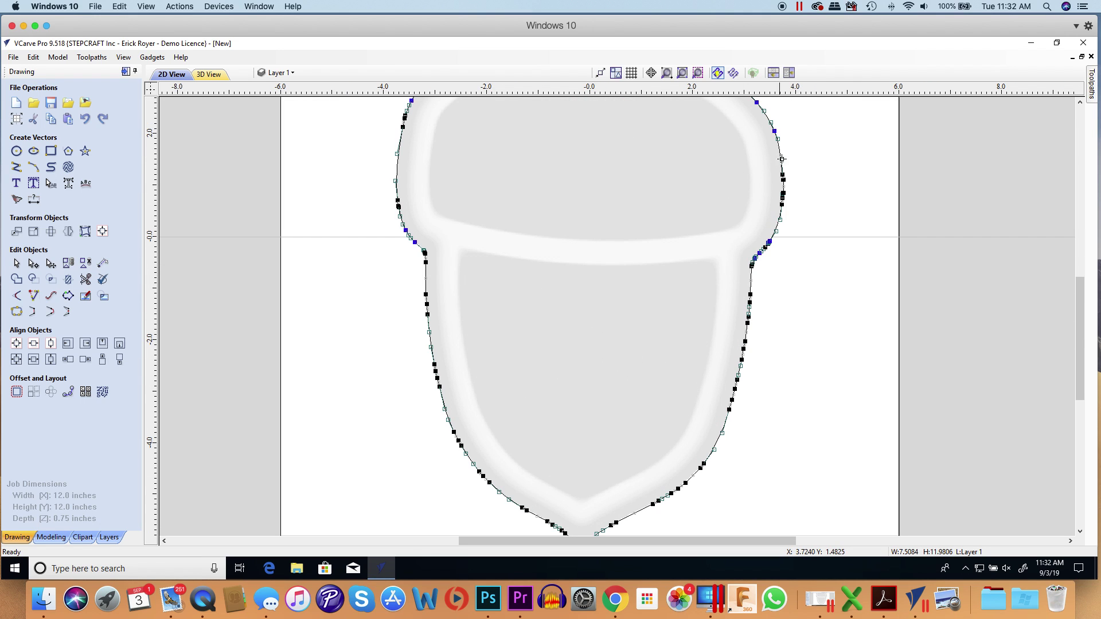
Step: Keep the toolpath tools displayed and confirm the material setup with 0.75 inch thickness, material-surface Z-zero and a 0.0 inch gap above the model
{"action": "left_click", "coordinate": [1091, 83]}
{"action": "left_click", "coordinate": [1078, 71]}
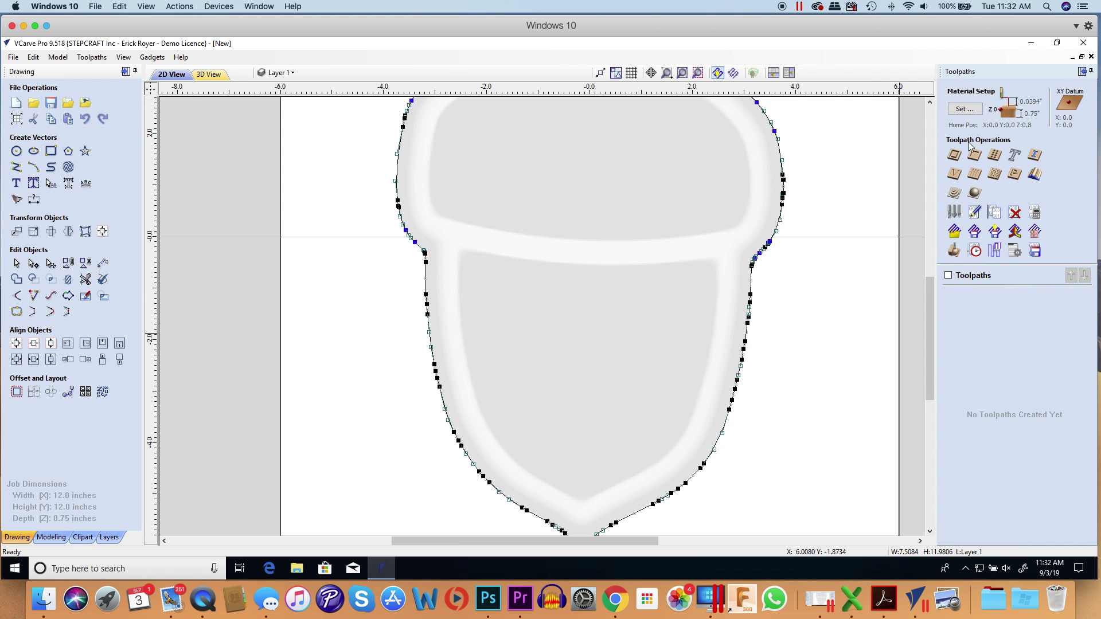
{"action": "left_click", "coordinate": [964, 109]}
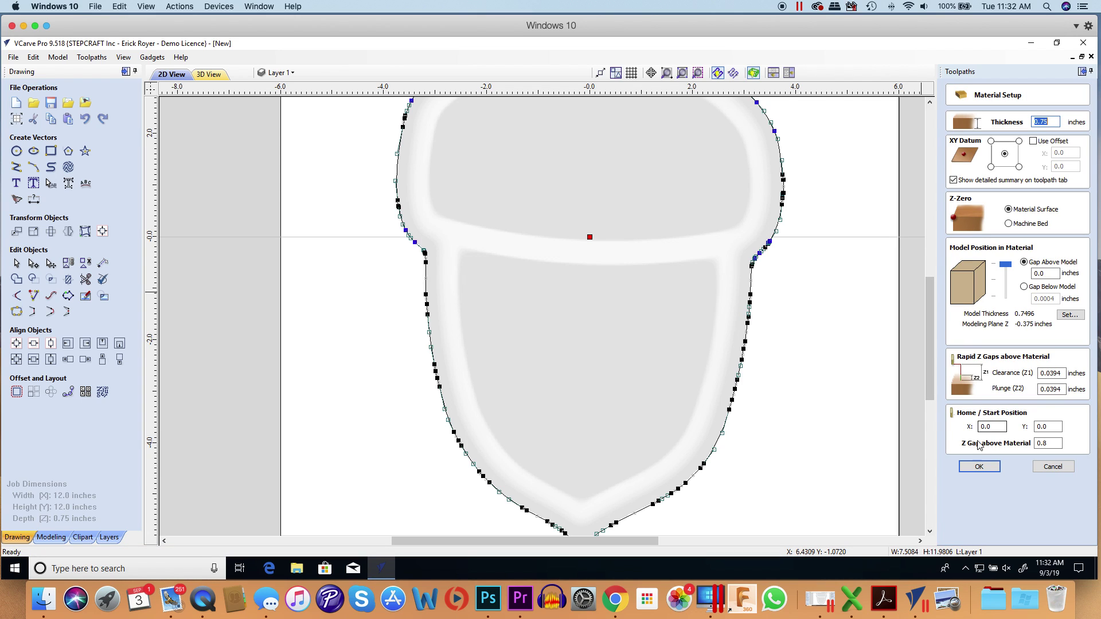
{"action": "left_click", "coordinate": [978, 466]}
Step: Set up a 2D profile toolpath outside the acorn's boundary vector using the End Mill (0.125 inch) from the imperial tools
{"action": "left_click", "coordinate": [711, 183]}
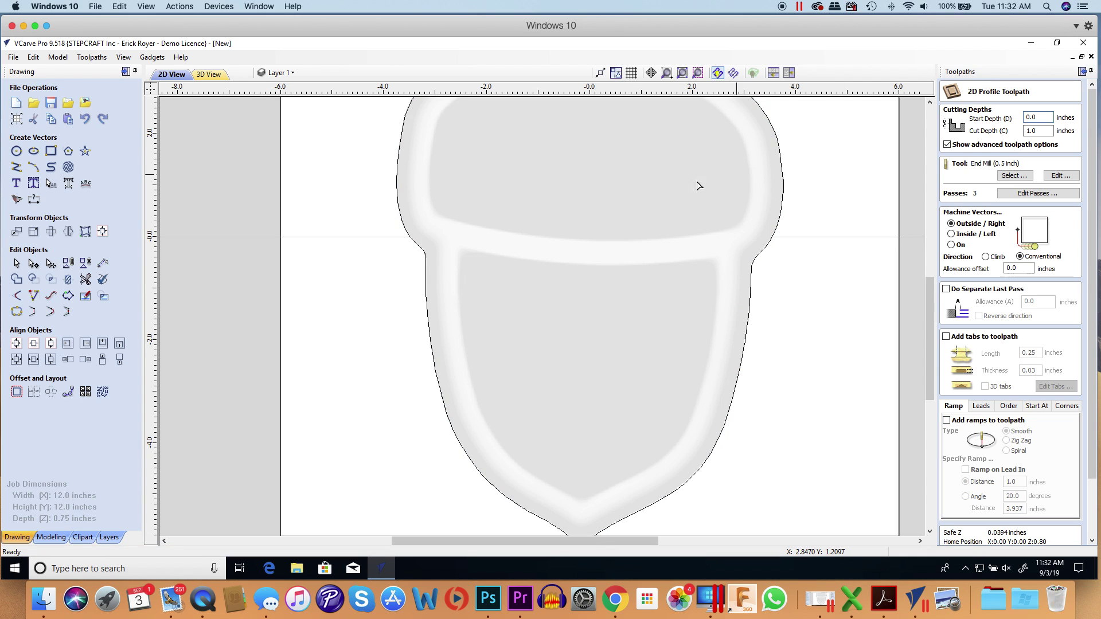
{"action": "left_click", "coordinate": [753, 261]}
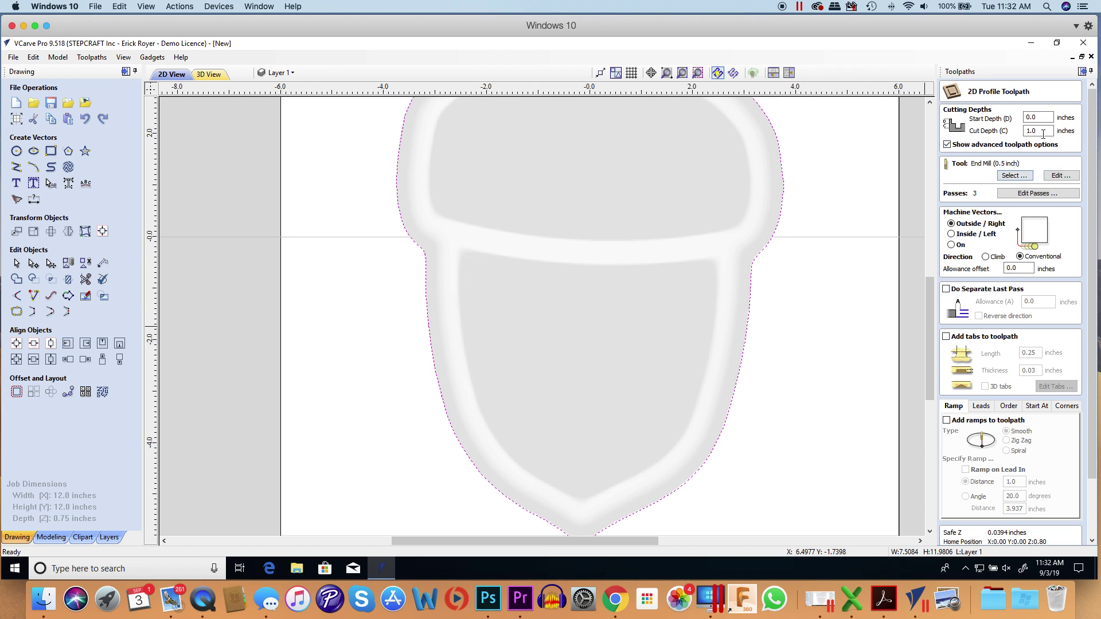
{"action": "left_click", "coordinate": [1008, 180]}
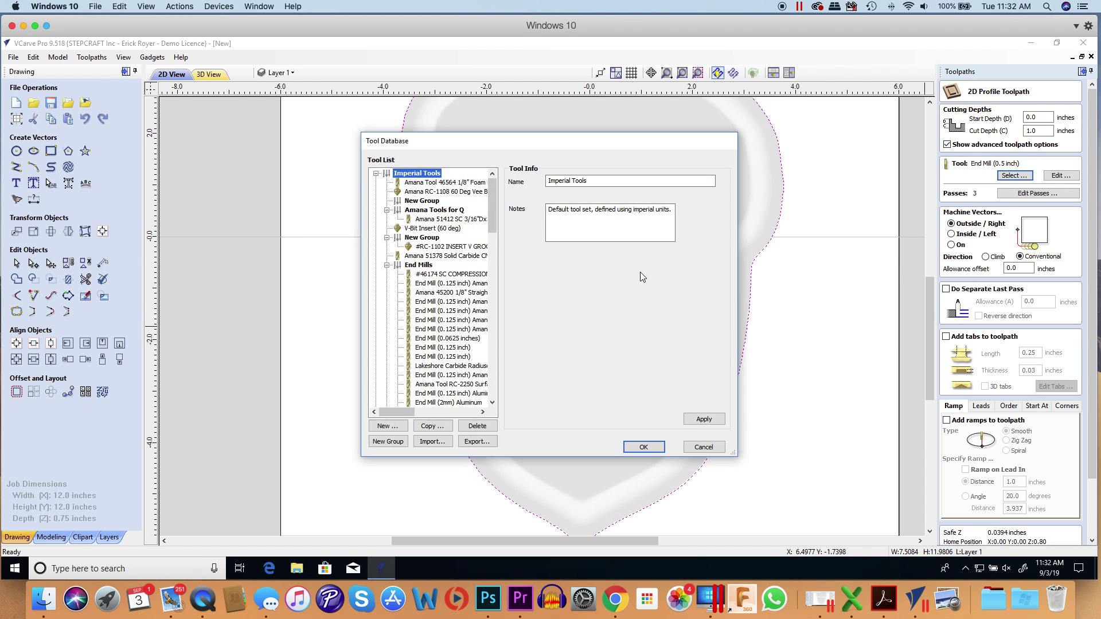
{"action": "left_click_drag", "start_coordinate": [488, 212], "coordinate": [493, 243]}
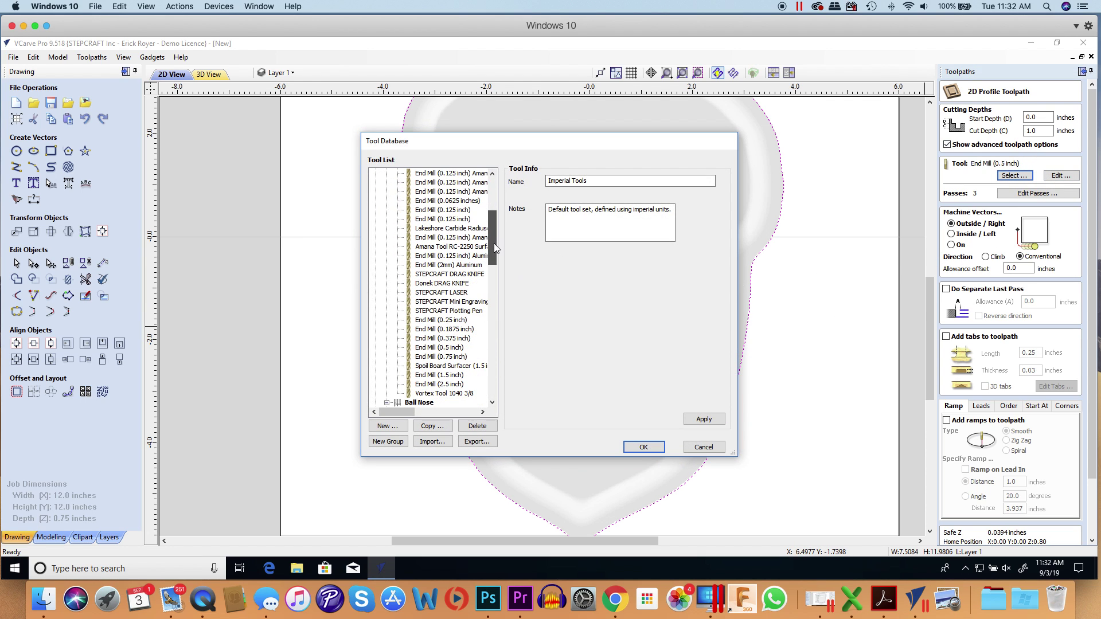
{"action": "left_click", "coordinate": [457, 220]}
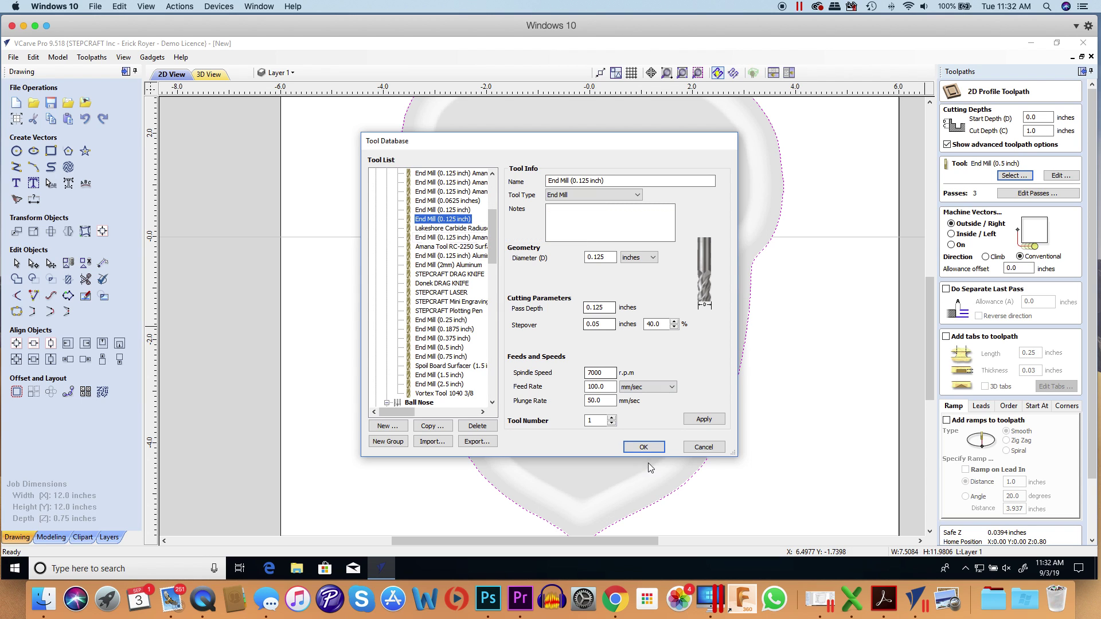
{"action": "left_click", "coordinate": [643, 447]}
Step: Set the profile toolpath's cut depth to .75 inch and calculate it
{"action": "double_click", "coordinate": [1047, 132]}
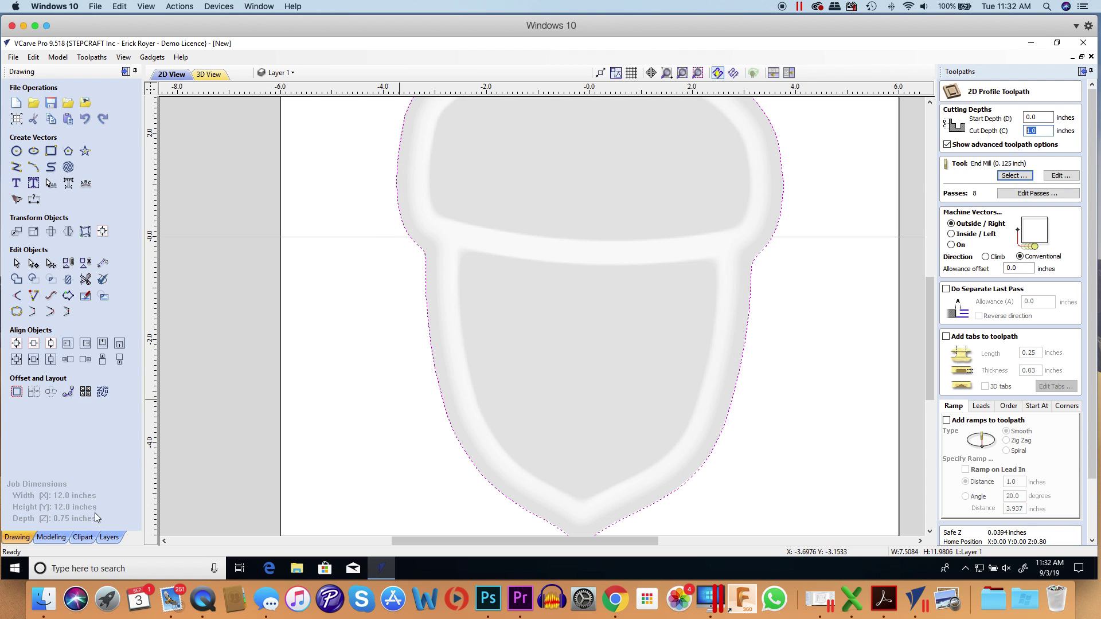
{"action": "type", "text": ".75"}
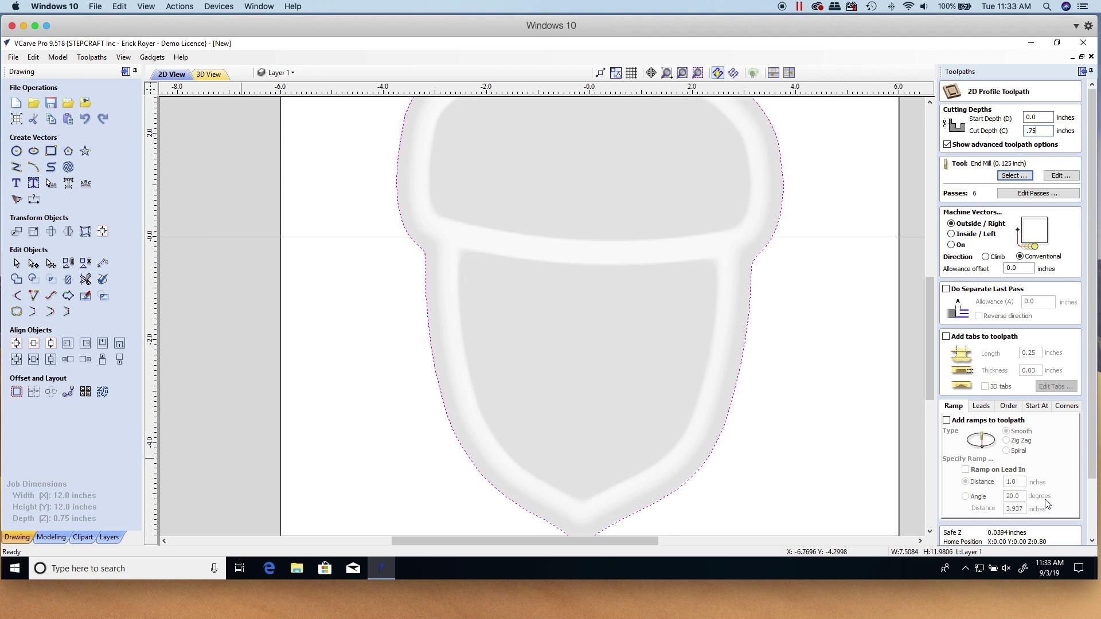
{"action": "scroll", "coordinate": [1047, 504], "scroll_direction": "down", "scroll_amount": 5}
{"action": "left_click", "coordinate": [960, 542]}
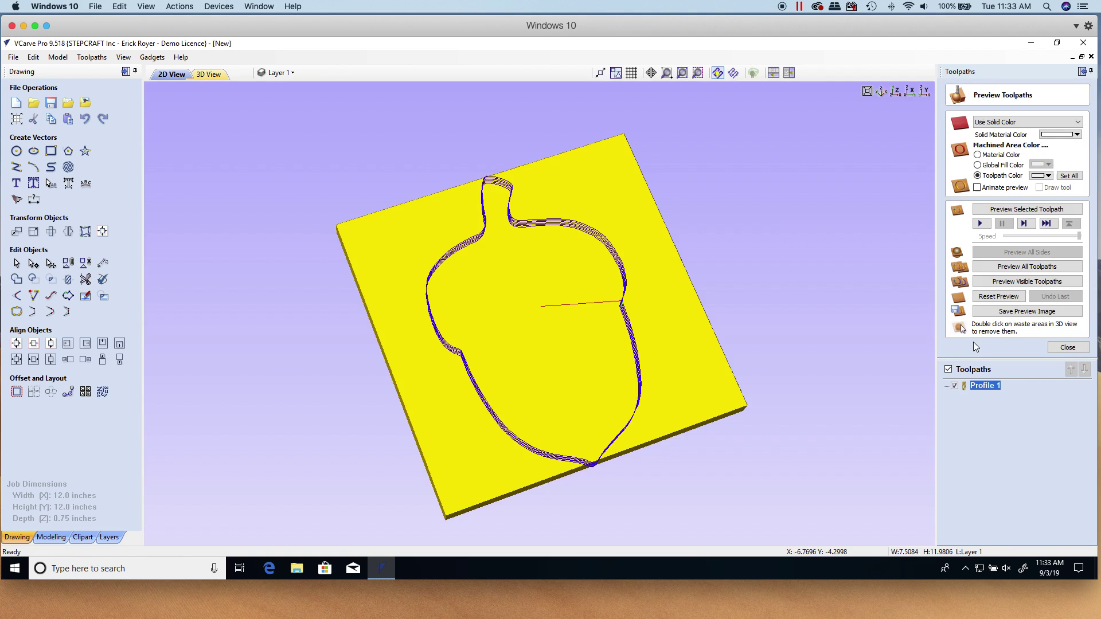
Step: Preview the profile toolpath, remove the waste pieces around the acorn in the simulation, and examine the cut edge
{"action": "left_click", "coordinate": [1053, 210]}
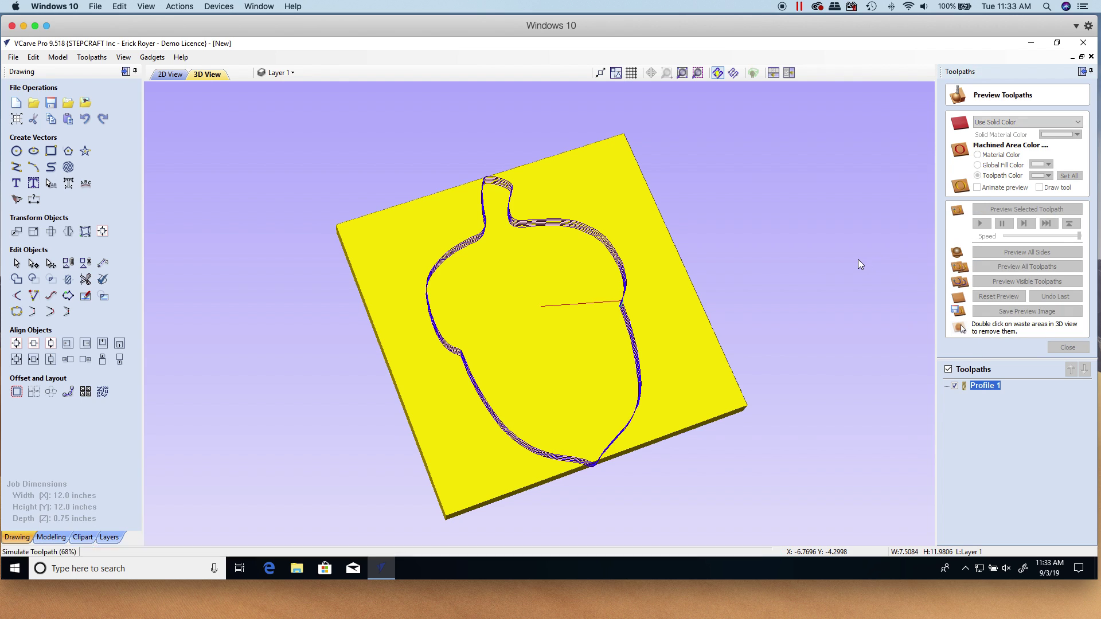
{"action": "double_click", "coordinate": [657, 315]}
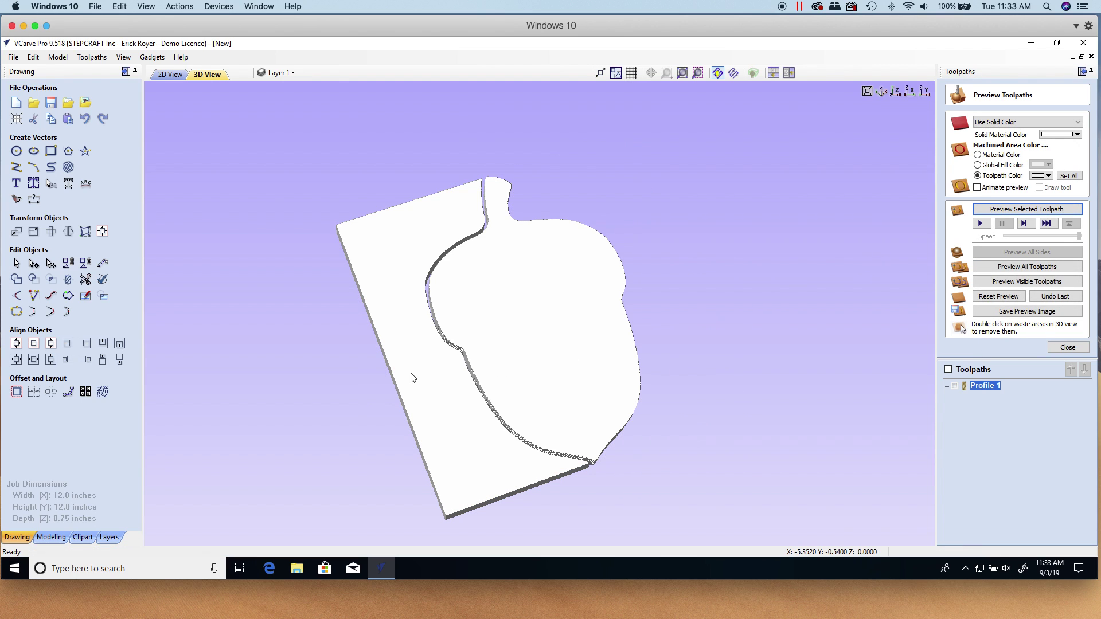
{"action": "double_click", "coordinate": [422, 217]}
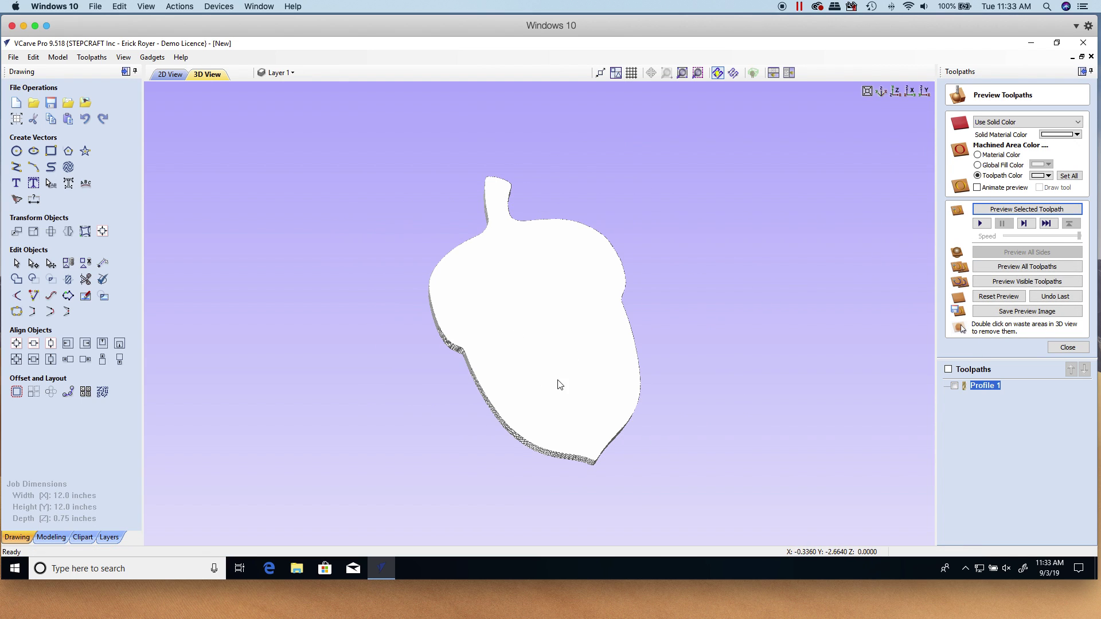
{"action": "left_click_drag", "start_coordinate": [558, 384], "coordinate": [482, 352]}
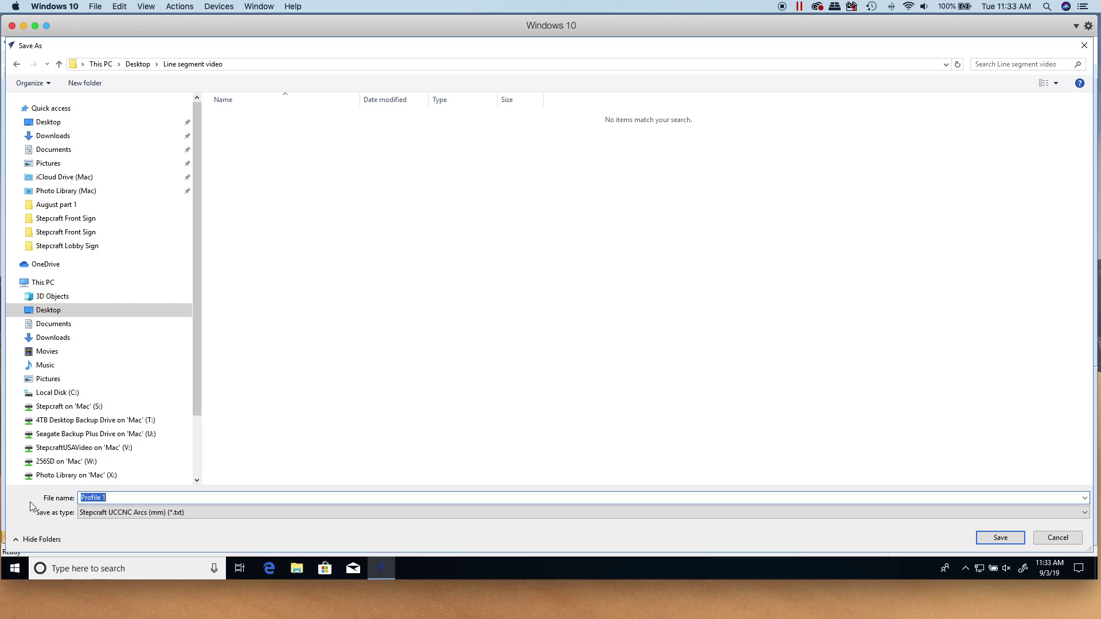
Step: Save the profile toolpath as "acorn 1" with the Stepcraft UCCNC Arcs (mm) post processor and finish saving toolpaths
{"action": "type", "text": "acr"}
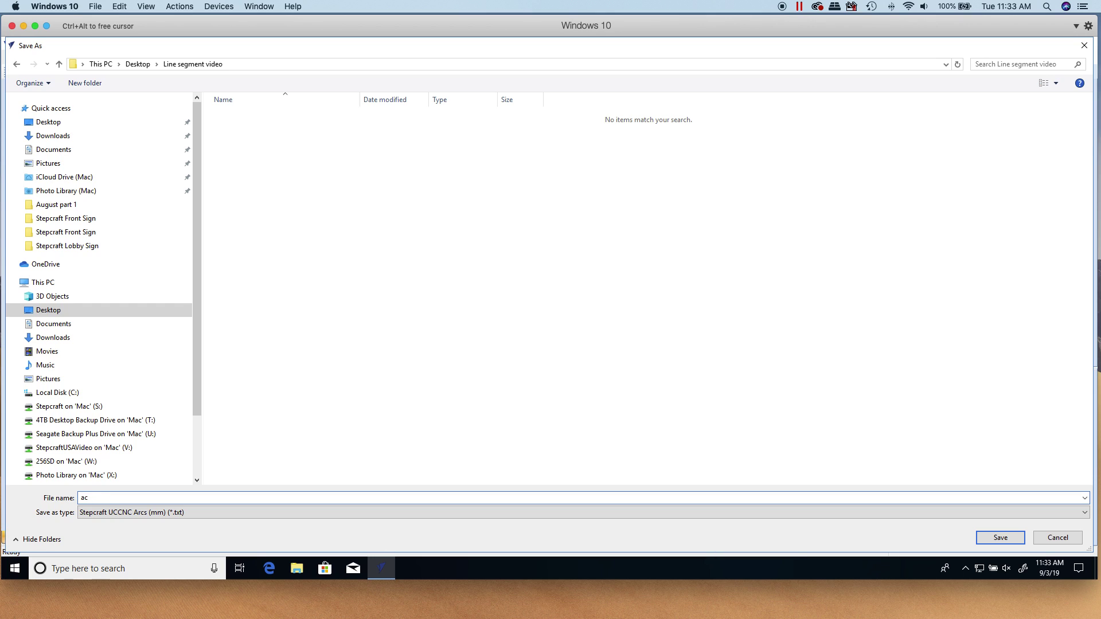
{"action": "type", "text": "orn 1"}
{"action": "key", "text": "Return"}
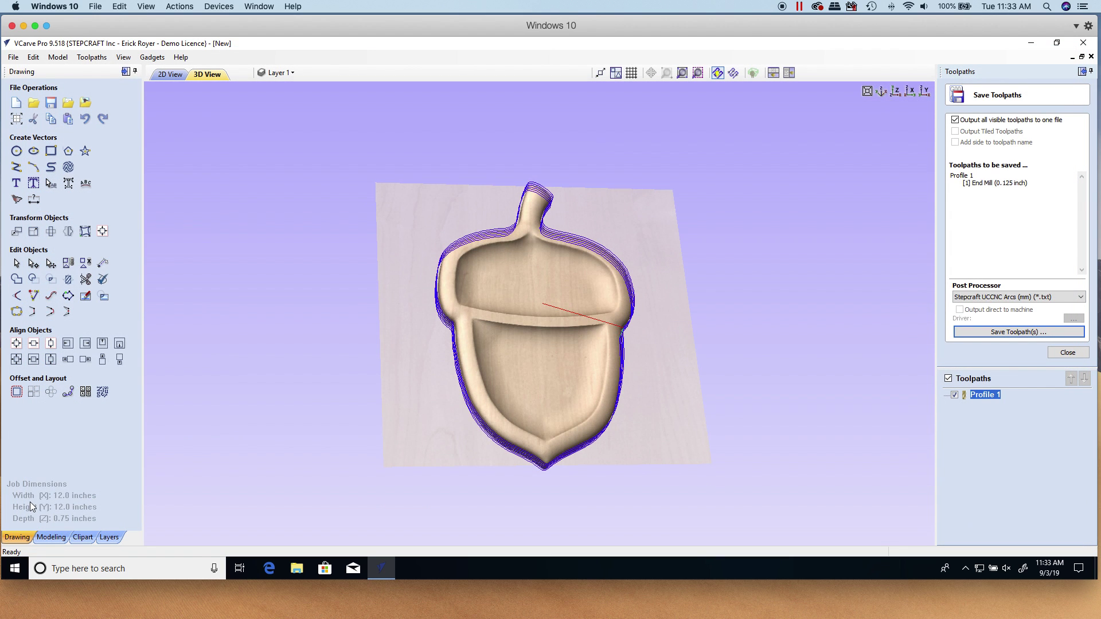
{"action": "left_click", "coordinate": [1068, 352]}
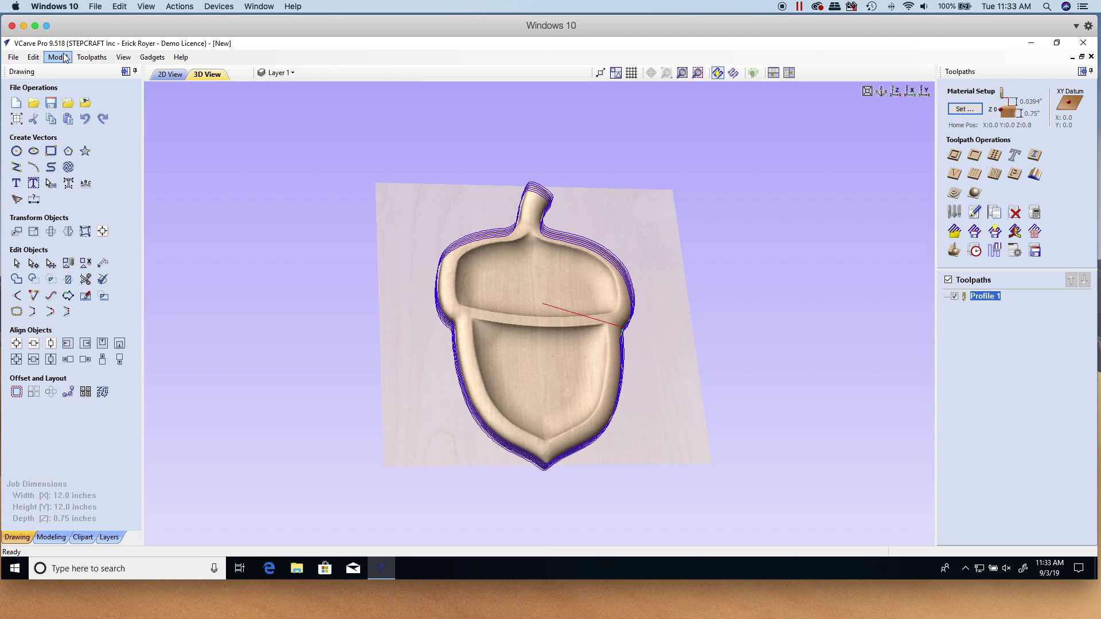
Step: Inspect the boundary vector's nodes in the 2D view, hide the Profile 1 toolpath, and keep the boundary vector selected
{"action": "left_click", "coordinate": [170, 74]}
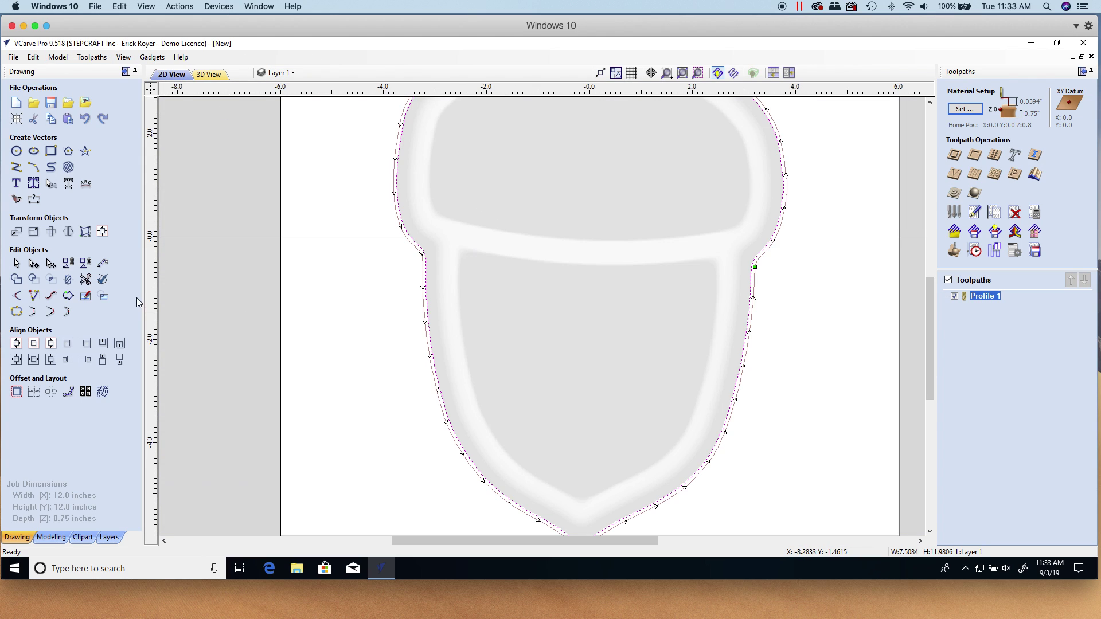
{"action": "left_click", "coordinate": [46, 264]}
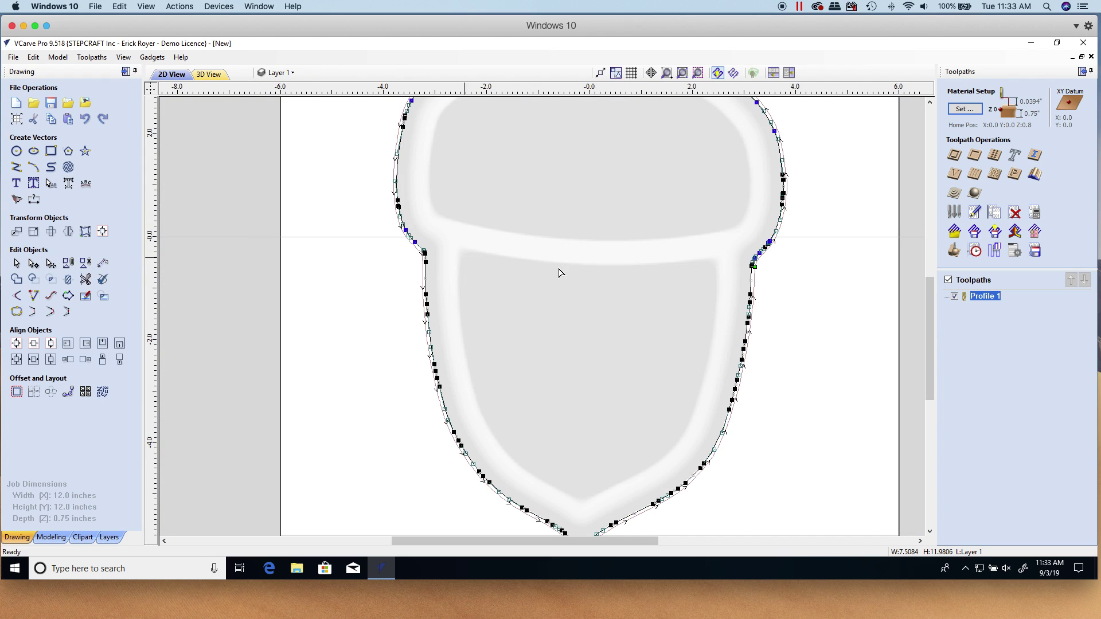
{"action": "left_click", "coordinate": [16, 263]}
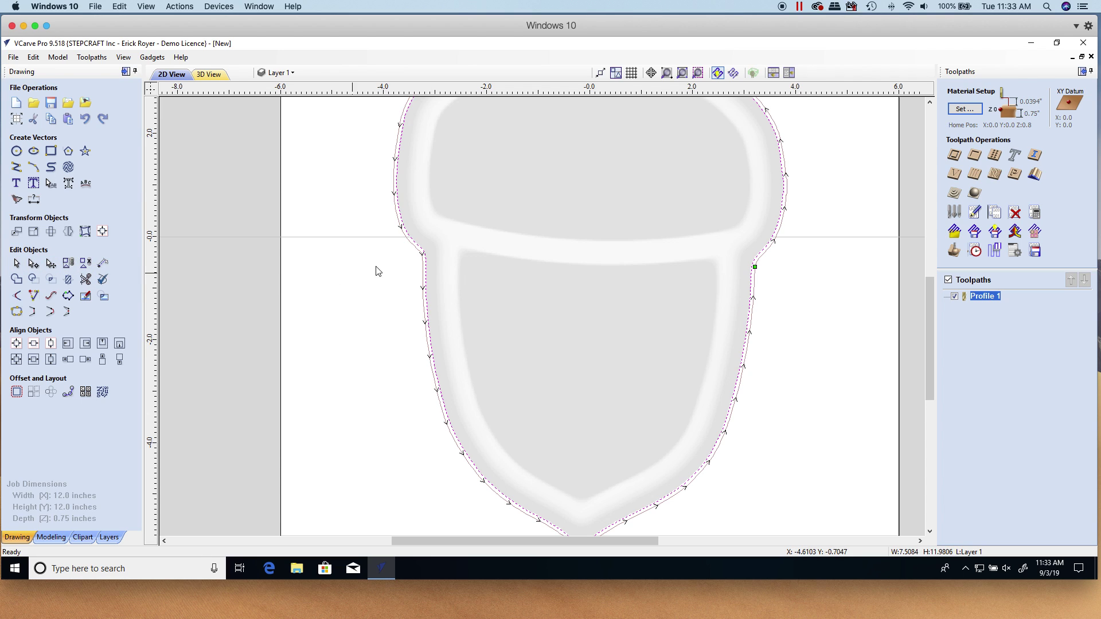
{"action": "left_click", "coordinate": [954, 297]}
{"action": "left_click", "coordinate": [403, 232]}
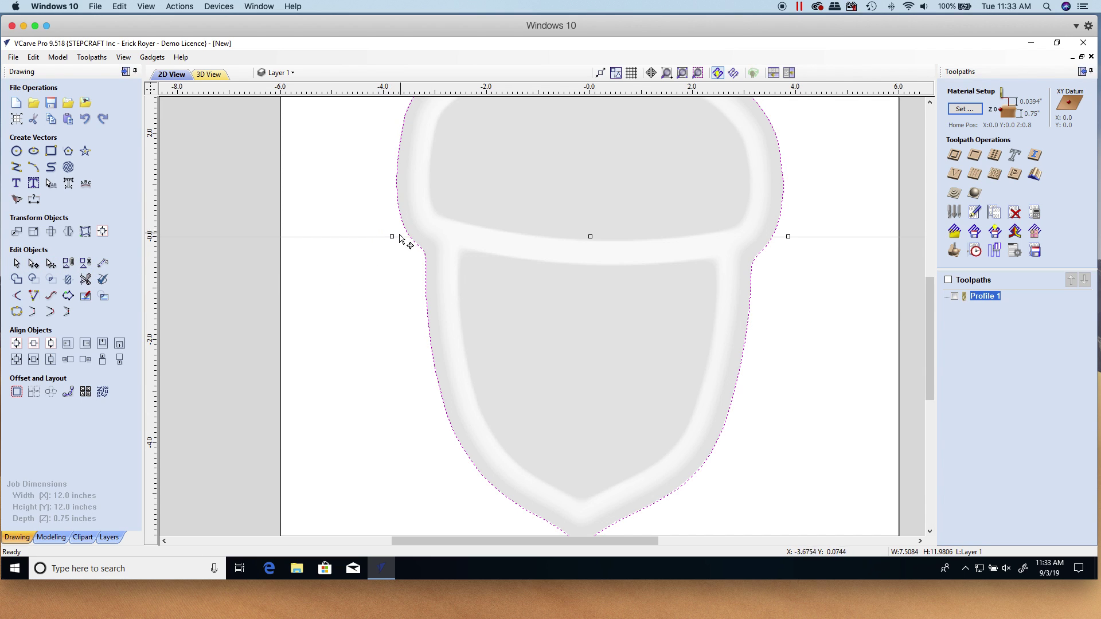
{"action": "left_click", "coordinate": [425, 261]}
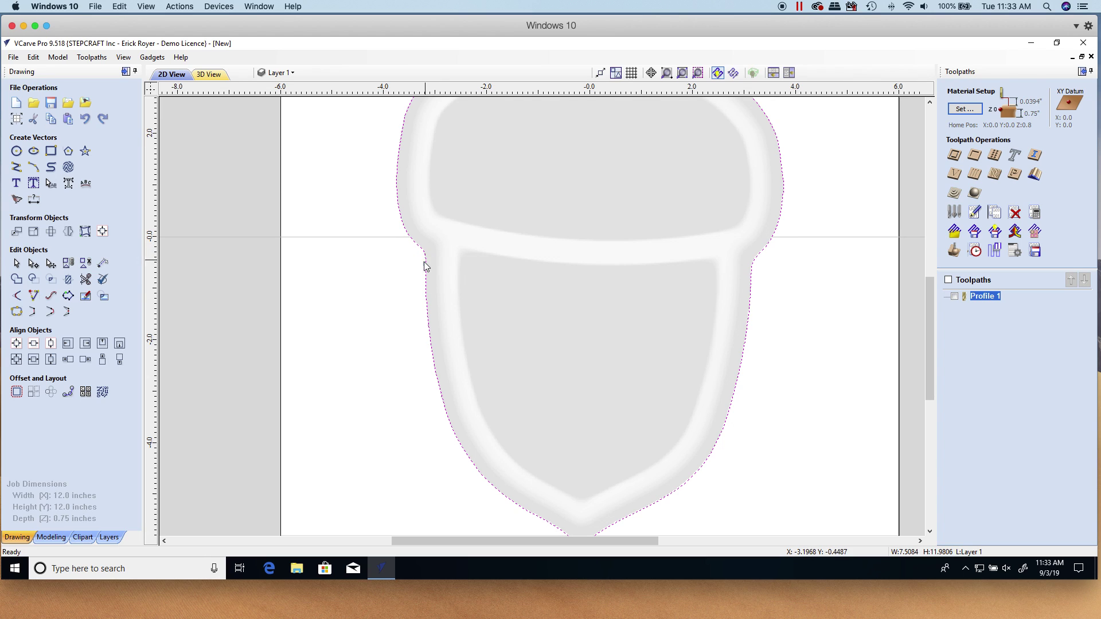
Step: Fit circular arcs to the boundary vector with 0.01 inch tolerance and sharp corners kept, preview the reduced nodes, and replace the original
{"action": "left_click", "coordinate": [51, 296]}
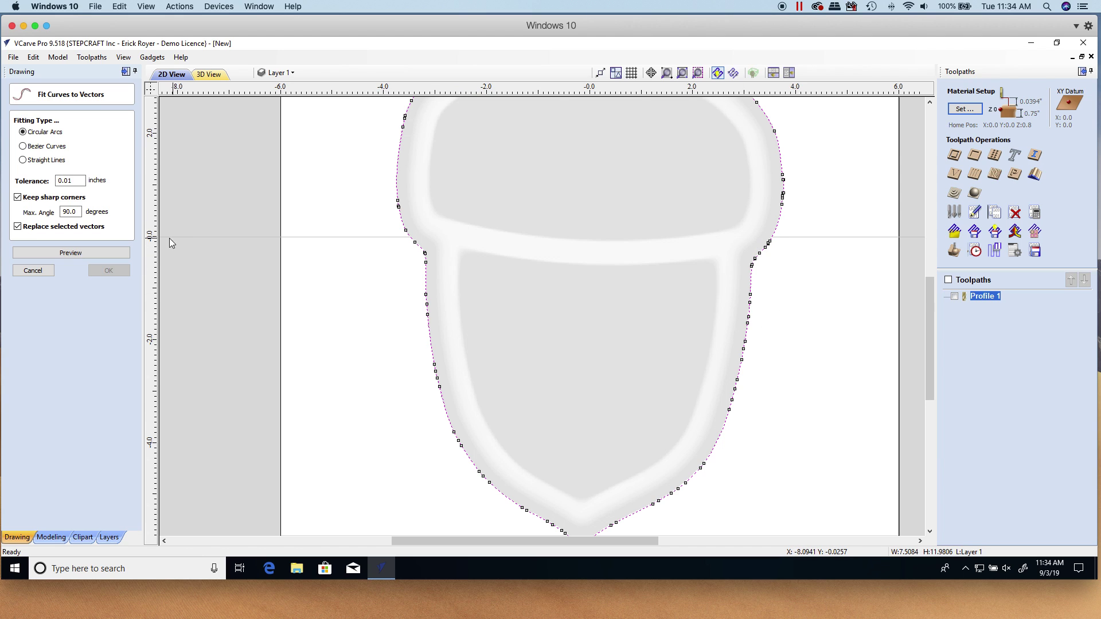
{"action": "left_click", "coordinate": [72, 181]}
{"action": "left_click", "coordinate": [67, 254]}
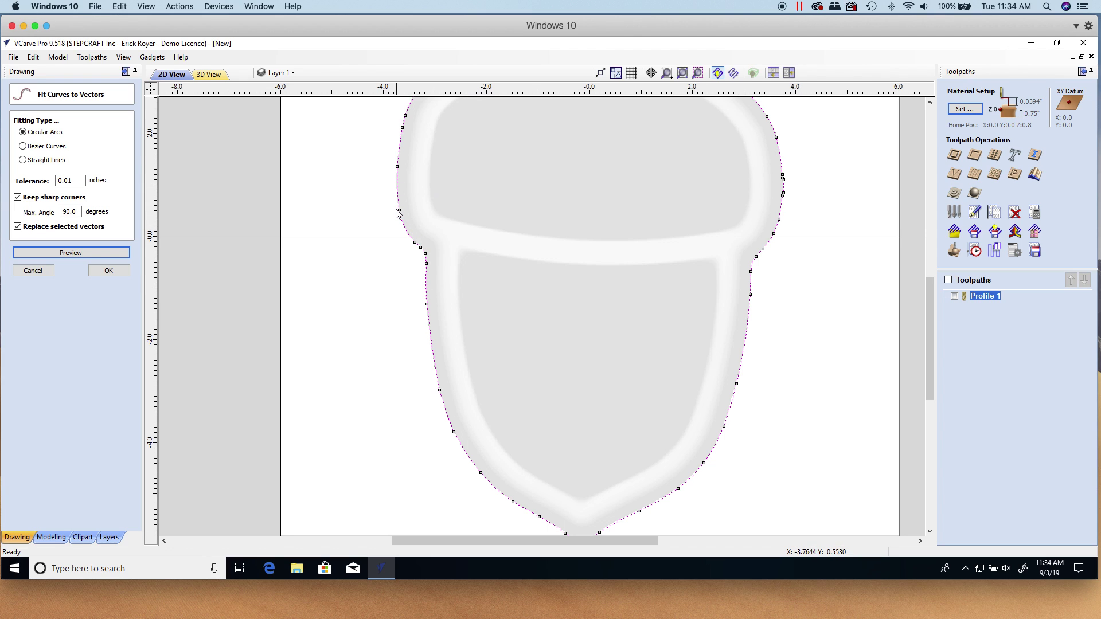
{"action": "scroll", "coordinate": [401, 212], "scroll_direction": "down", "scroll_amount": 5}
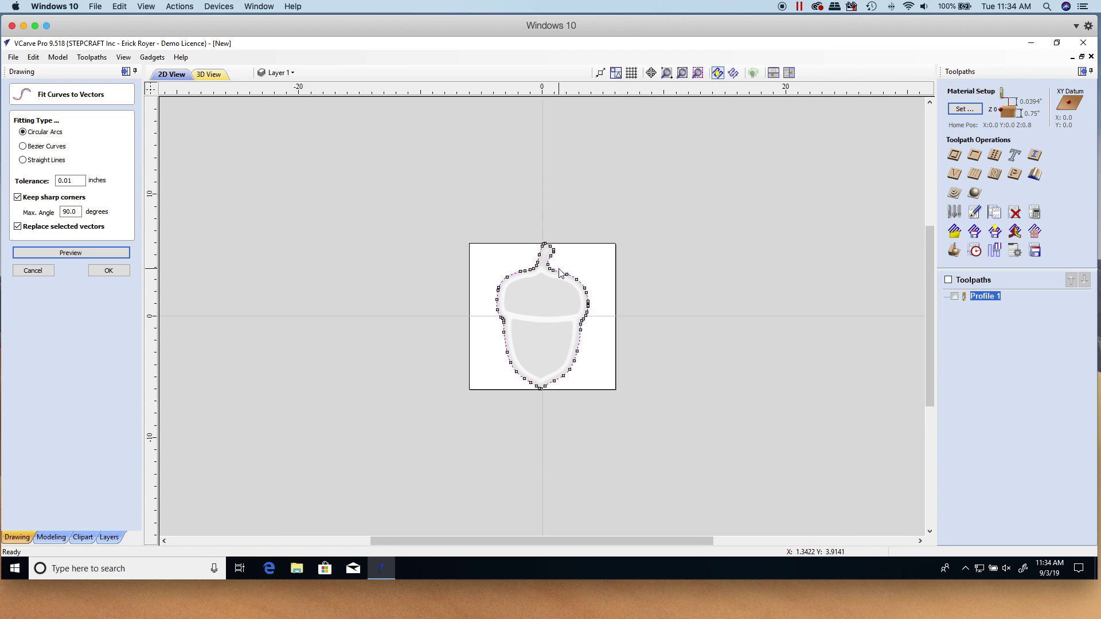
{"action": "scroll", "coordinate": [559, 273], "scroll_direction": "up", "scroll_amount": 7}
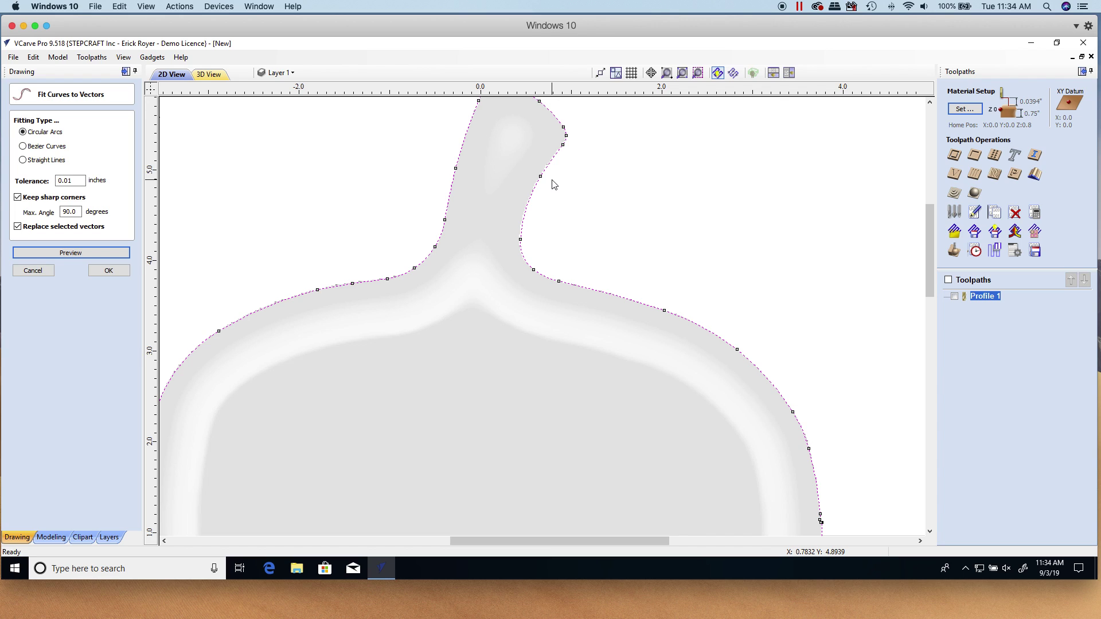
{"action": "left_click", "coordinate": [112, 271]}
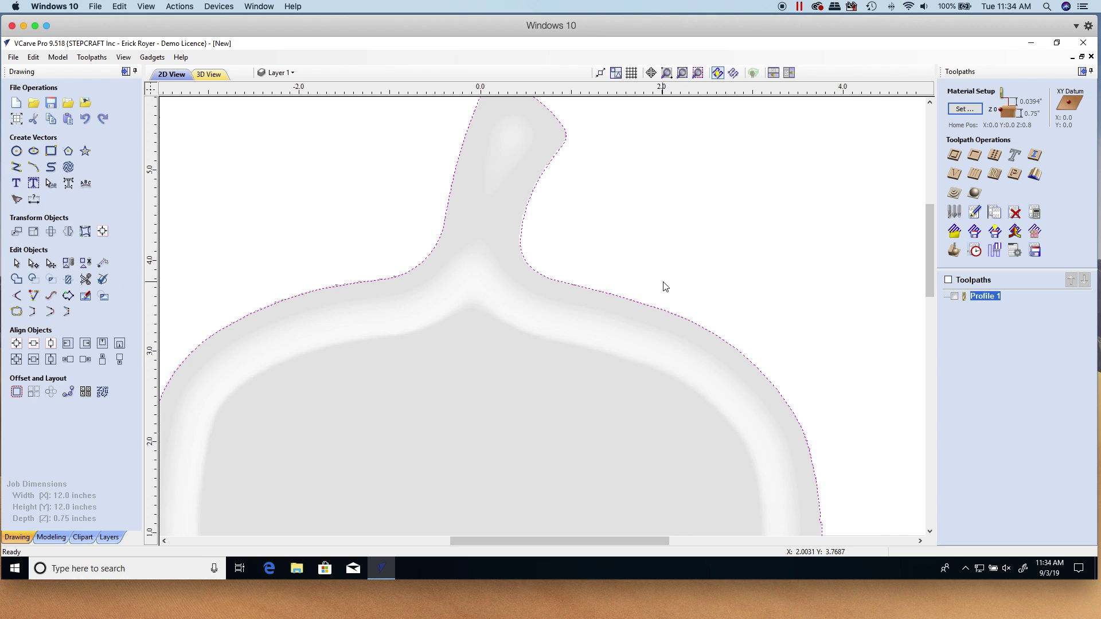
Step: Duplicate the Profile 1 toolpath and recalculate the copy on the arc-fitted boundary vector with the same settings
{"action": "right_click", "coordinate": [991, 297]}
{"action": "left_click", "coordinate": [1016, 360]}
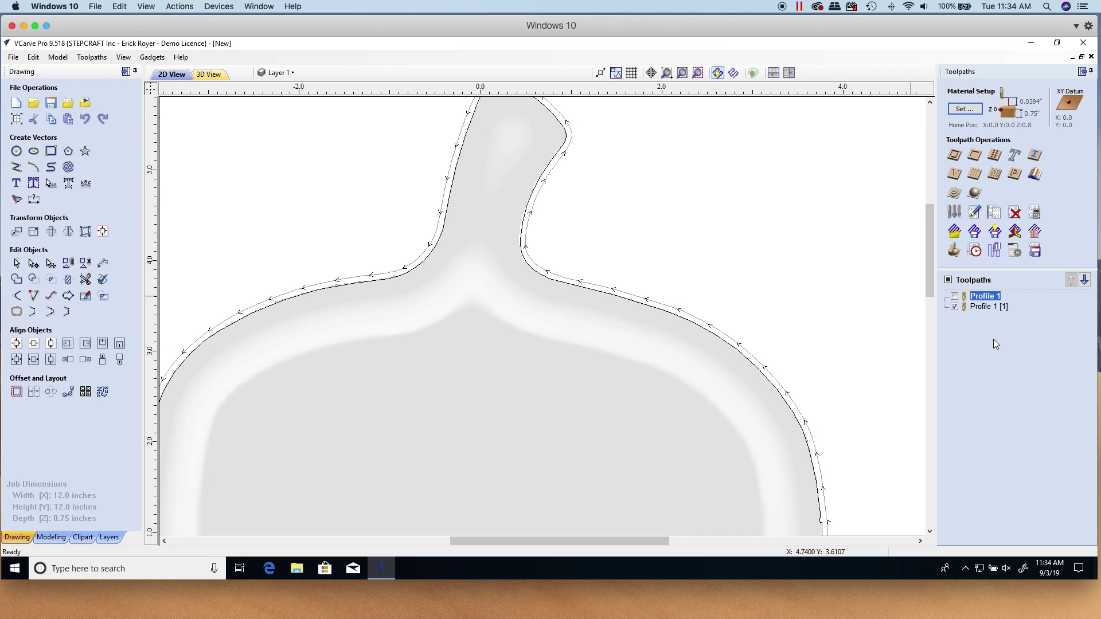
{"action": "double_click", "coordinate": [985, 307]}
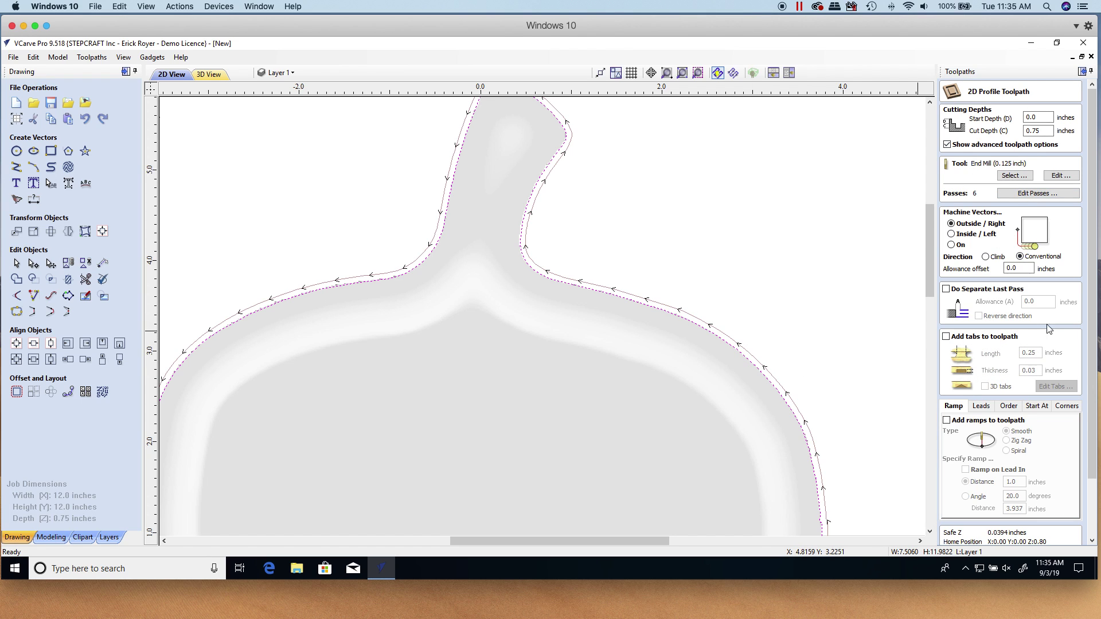
{"action": "left_click_drag", "start_coordinate": [1092, 441], "coordinate": [1094, 503]}
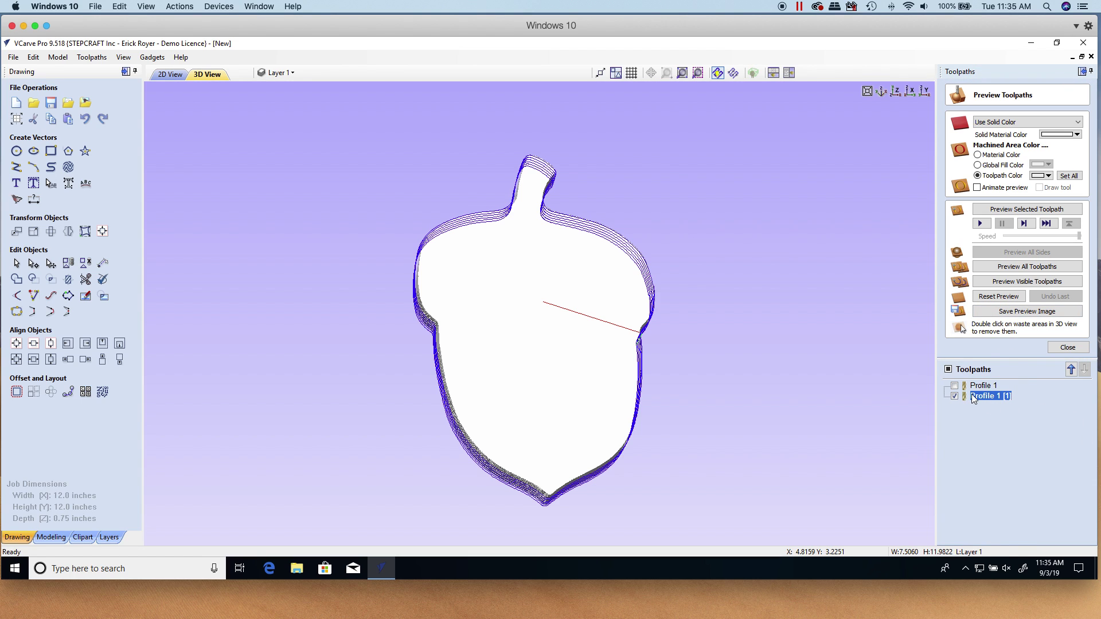
Step: Save the recalculated profile copy as "acorn 2" in the Line segment video folder with the Stepcraft UCCNC Arcs (mm) post processor
{"action": "left_click", "coordinate": [1068, 347]}
{"action": "left_click", "coordinate": [1035, 250]}
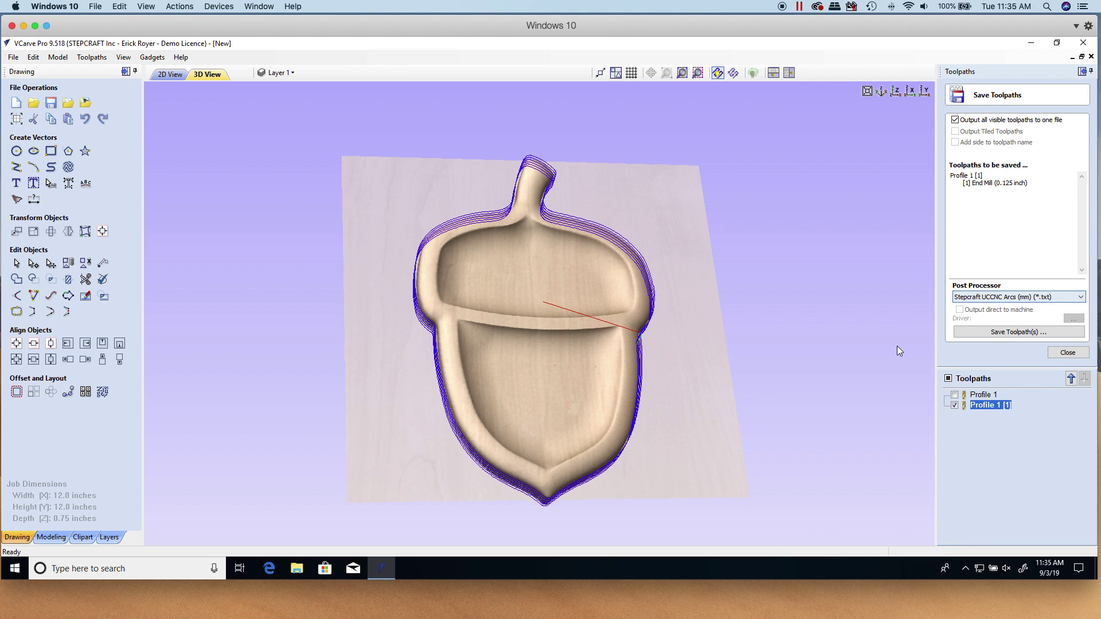
{"action": "left_click", "coordinate": [1005, 333]}
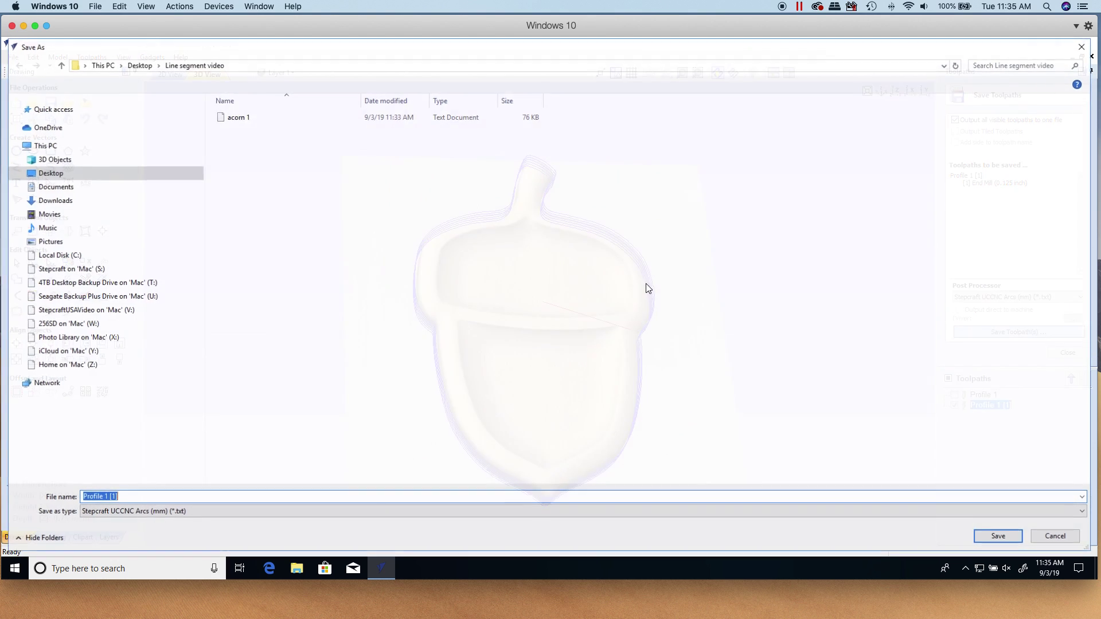
{"action": "left_click", "coordinate": [246, 117]}
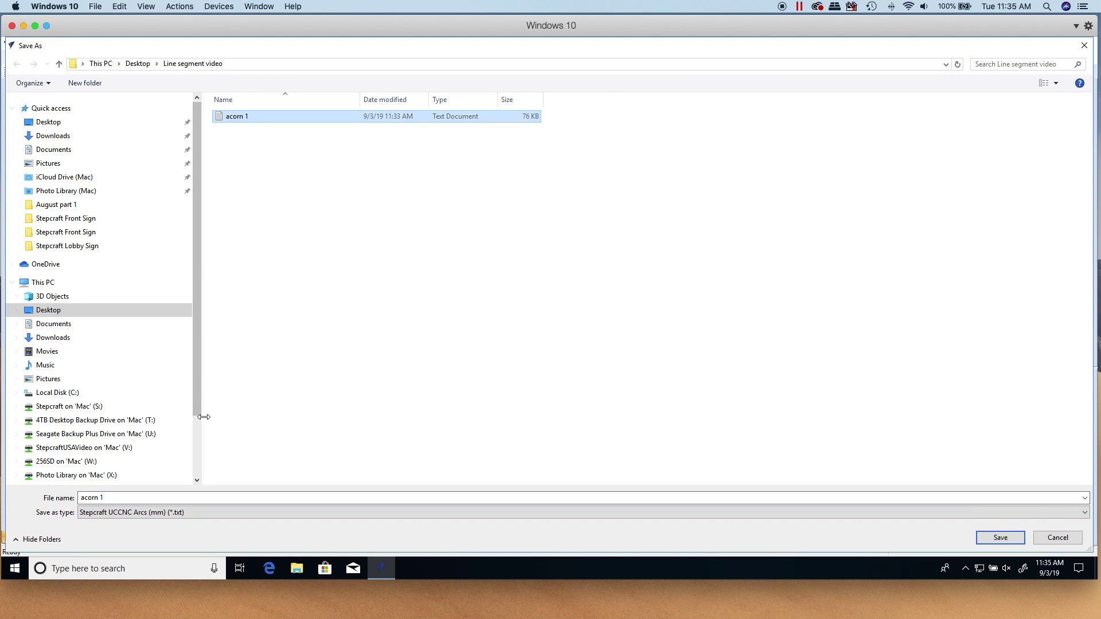
{"action": "left_click", "coordinate": [146, 496]}
{"action": "left_click", "coordinate": [147, 495]}
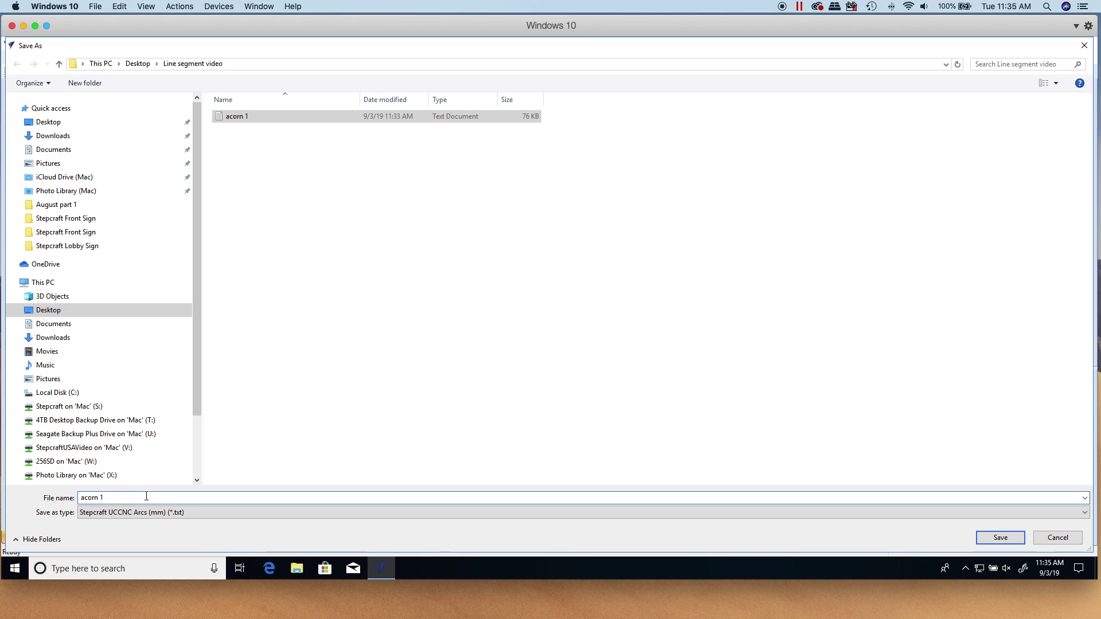
{"action": "key", "text": "Return"}
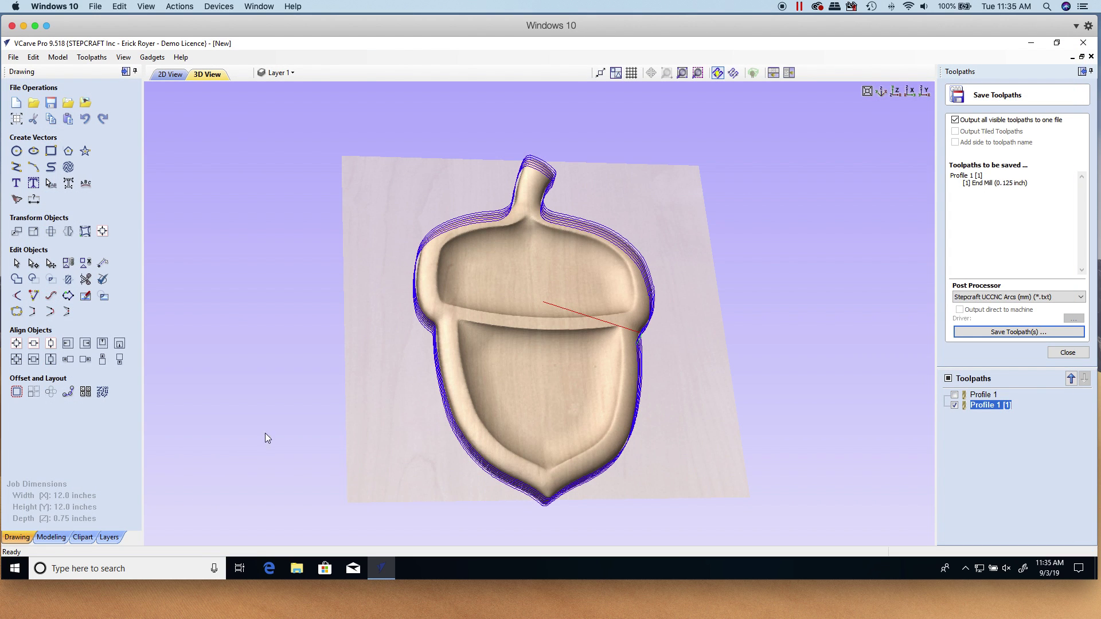
Step: Switch to Finder and open acorn 1.txt from the Line segment video folder to read its G-code
{"action": "key", "text": "super+Tab"}
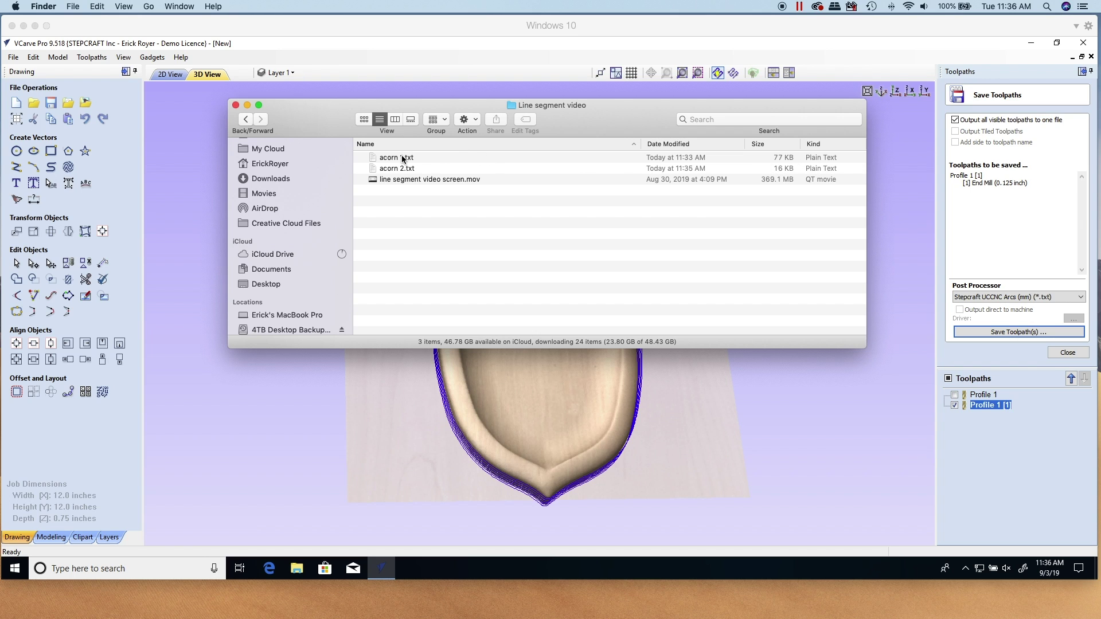
{"action": "double_click", "coordinate": [412, 158]}
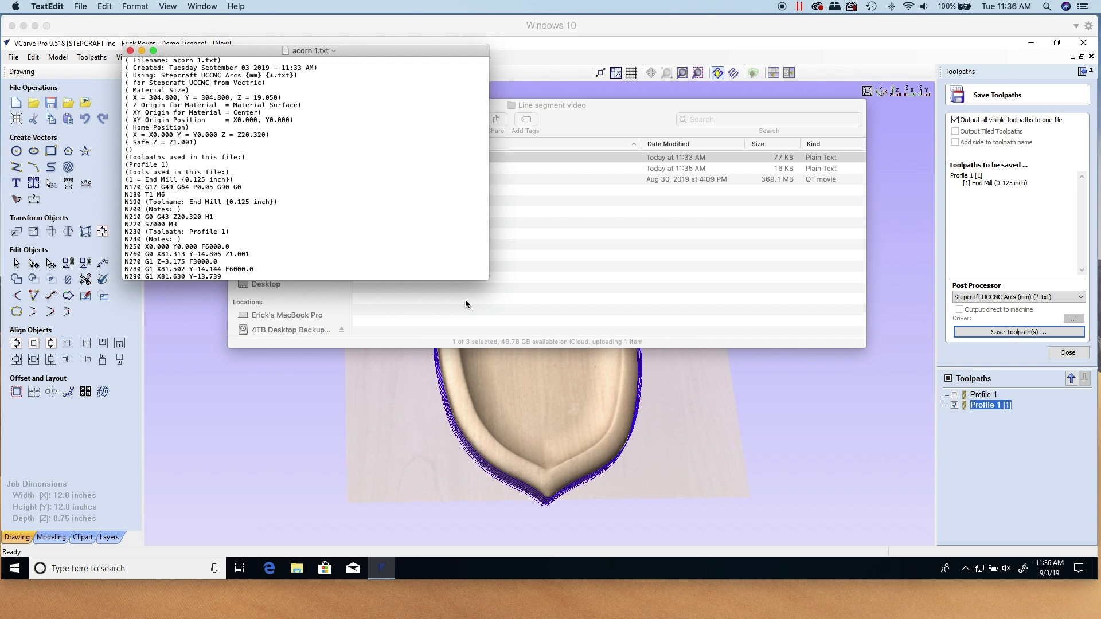
Step: Enlarge the acorn 1.txt window to read its G-code, and open acorn 2.txt in an enlarged window for comparison
{"action": "left_click_drag", "start_coordinate": [487, 280], "coordinate": [912, 465]}
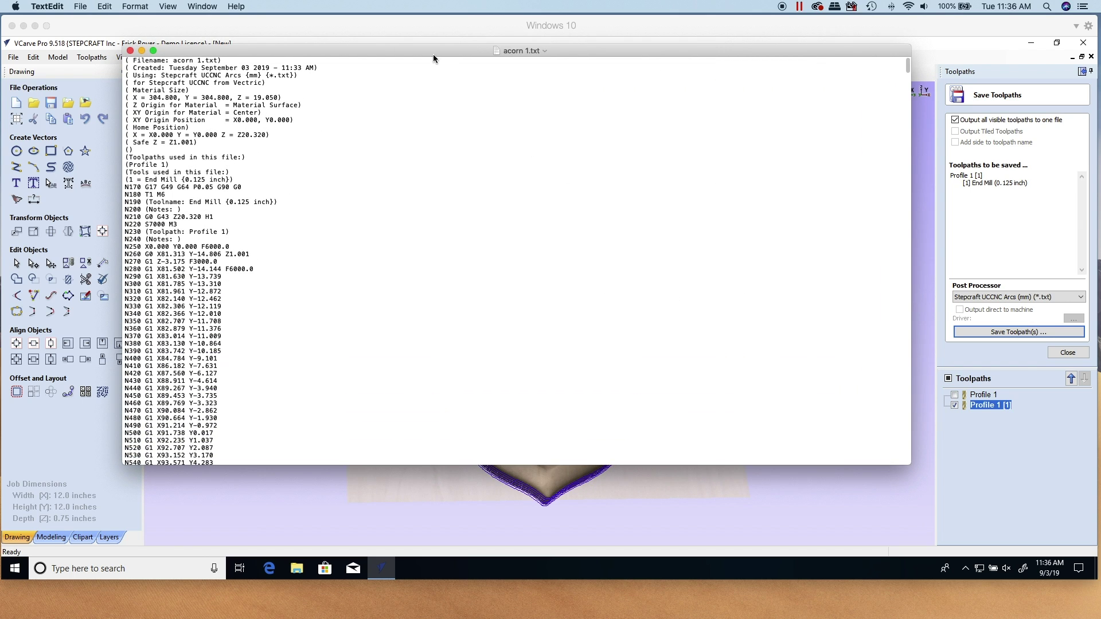
{"action": "left_click_drag", "start_coordinate": [433, 54], "coordinate": [572, 53]}
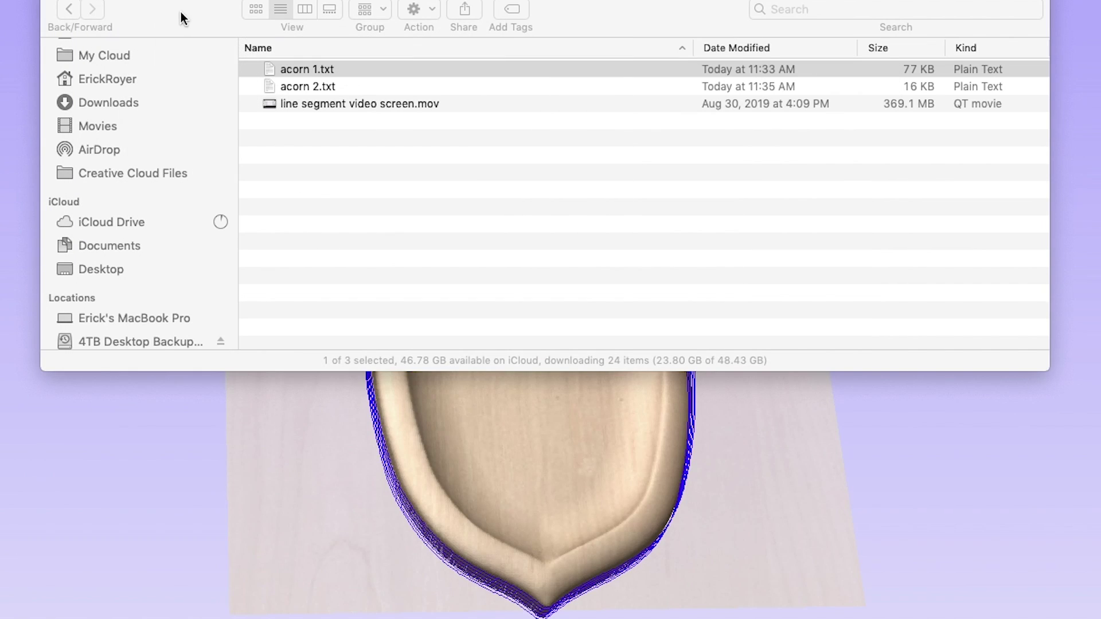
{"action": "left_click", "coordinate": [312, 86]}
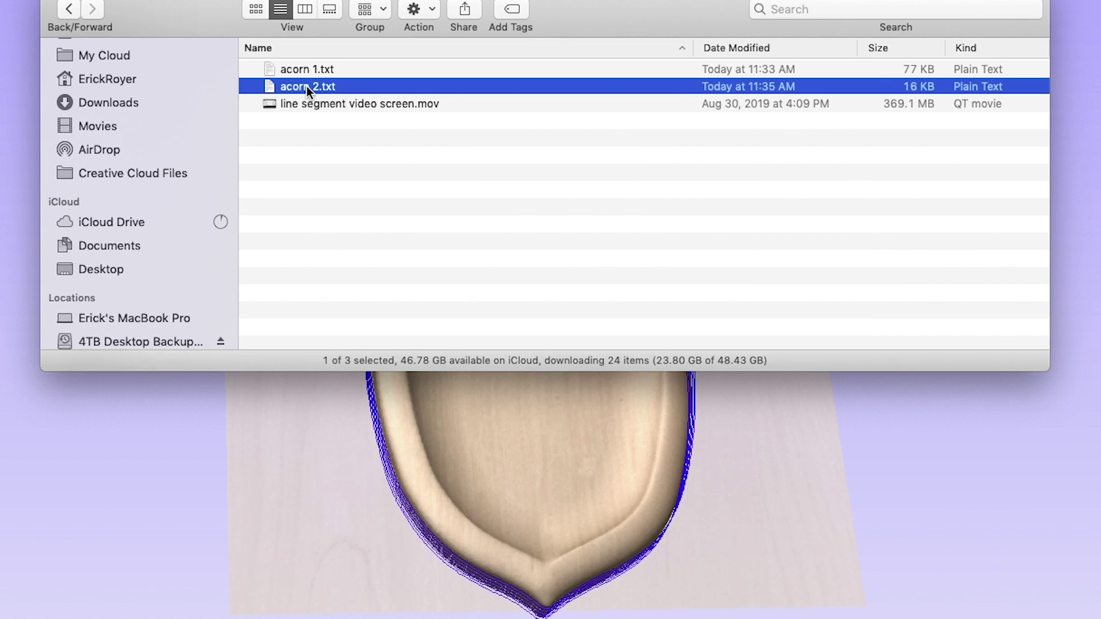
{"action": "double_click", "coordinate": [305, 86]}
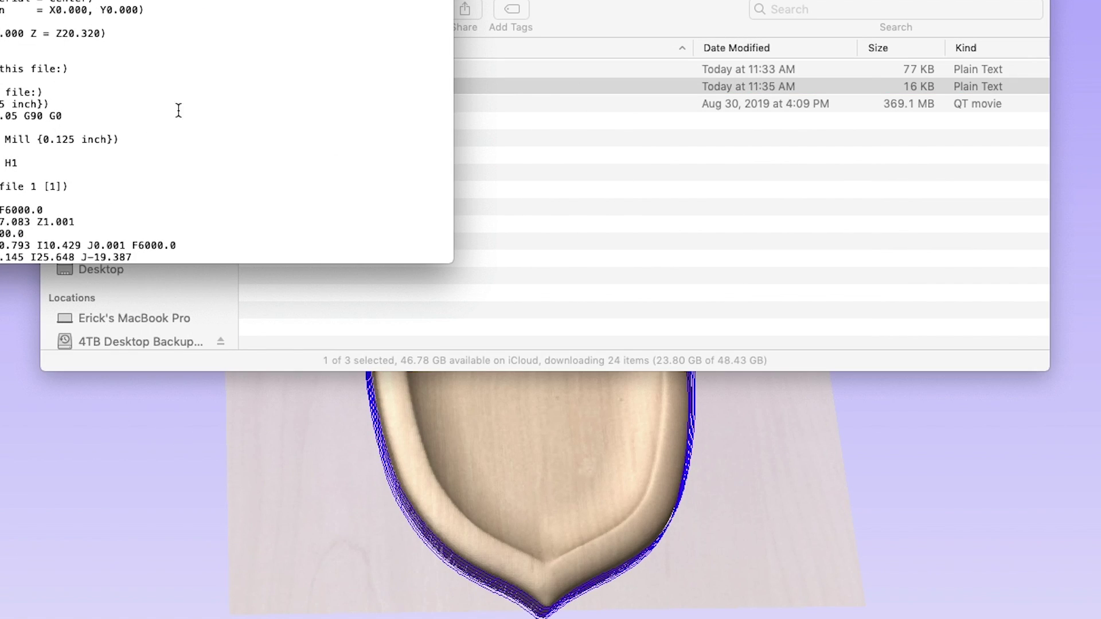
{"action": "double_click", "coordinate": [450, 259]}
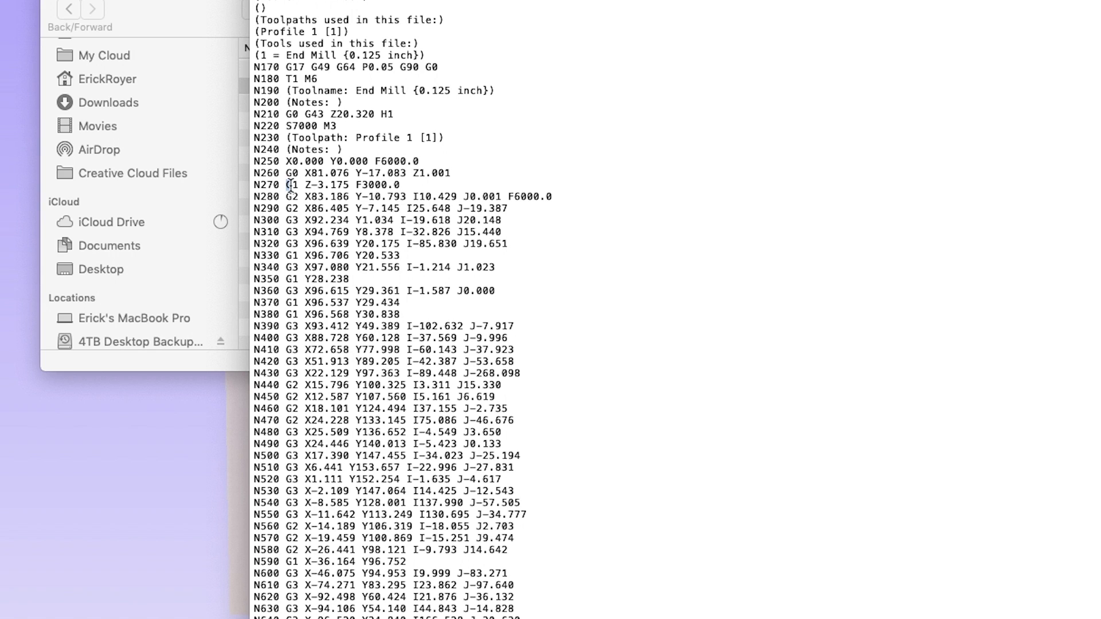
Step: Examine the G1, G2 and G3 moves in acorn 2.txt through the successive cutting passes
{"action": "double_click", "coordinate": [290, 184]}
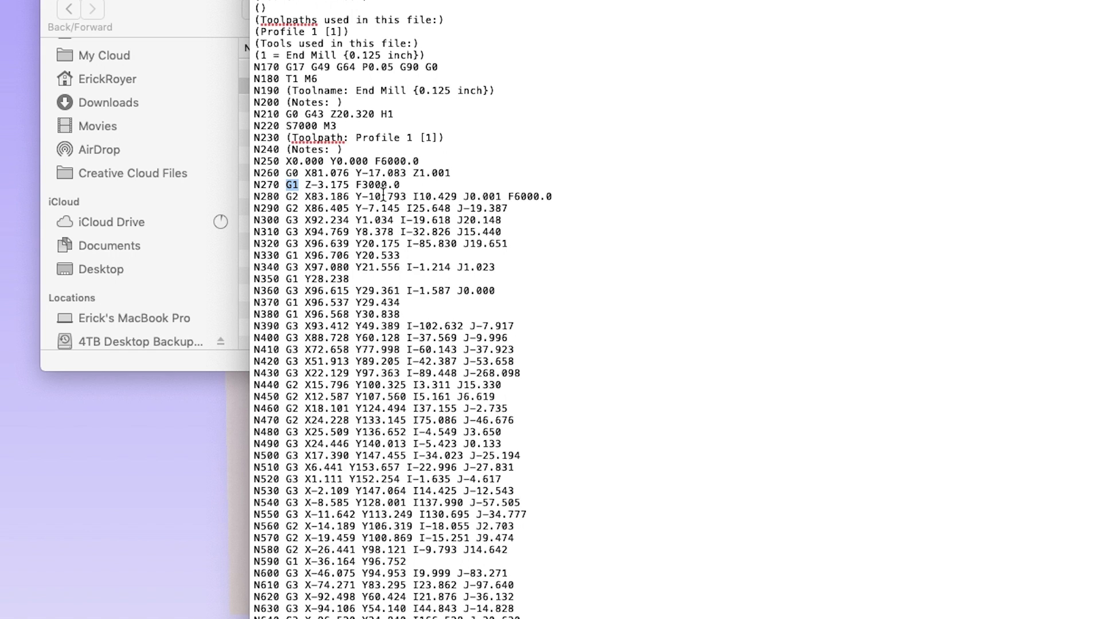
{"action": "double_click", "coordinate": [290, 197]}
{"action": "left_click_drag", "start_coordinate": [294, 339], "coordinate": [310, 339]}
{"action": "scroll", "coordinate": [477, 244], "scroll_direction": "down", "scroll_amount": 5}
{"action": "scroll", "coordinate": [478, 245], "scroll_direction": "down", "scroll_amount": 20}
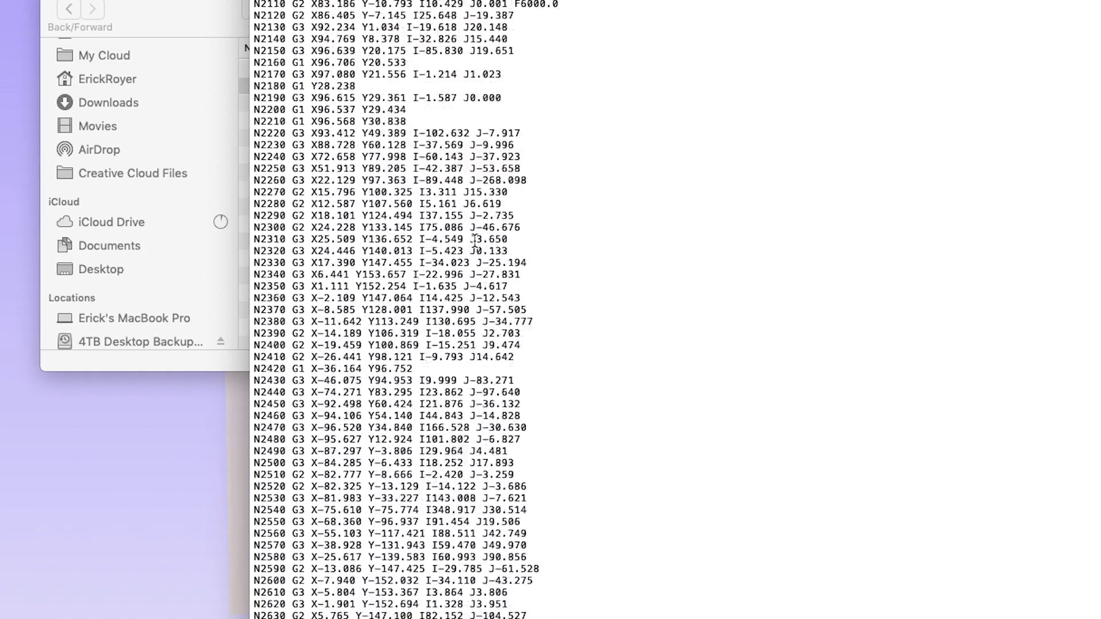
{"action": "scroll", "coordinate": [475, 238], "scroll_direction": "up", "scroll_amount": 20}
{"action": "scroll", "coordinate": [470, 240], "scroll_direction": "down", "scroll_amount": 20}
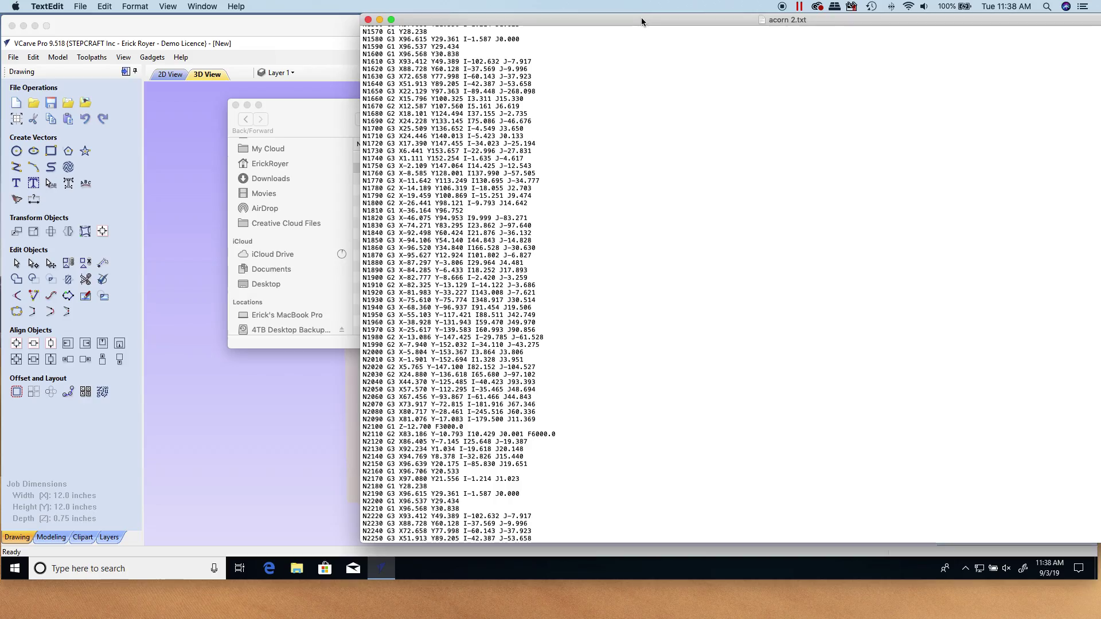
Step: Switch to VCarve Pro and check the settings of the Profile 1 toolpath and of its arc-fitted copy, Profile 1 [1]
{"action": "left_click_drag", "start_coordinate": [643, 29], "coordinate": [367, 28]}
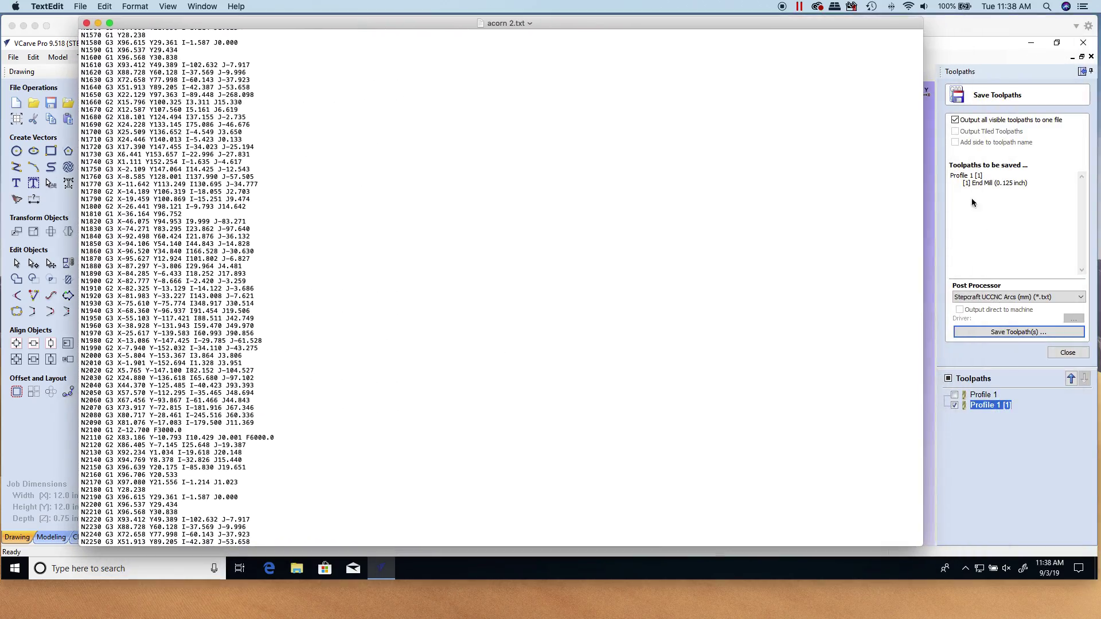
{"action": "left_click", "coordinate": [1049, 420]}
{"action": "double_click", "coordinate": [982, 394]}
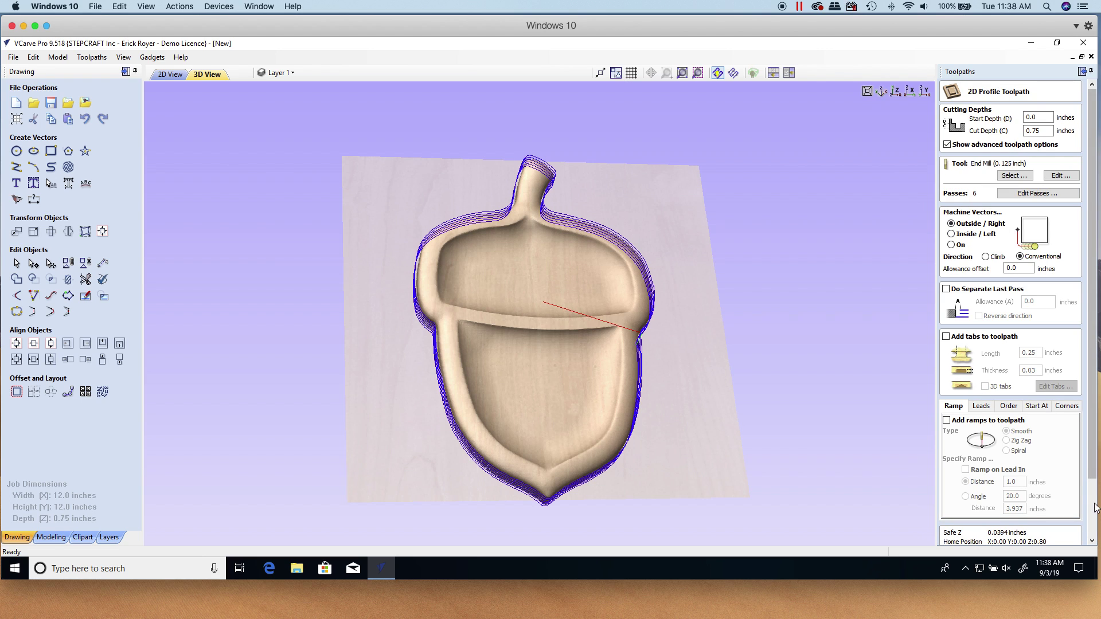
{"action": "scroll", "coordinate": [1095, 508], "scroll_direction": "down", "scroll_amount": 5}
{"action": "left_click", "coordinate": [1020, 515]}
{"action": "left_click", "coordinate": [986, 300]}
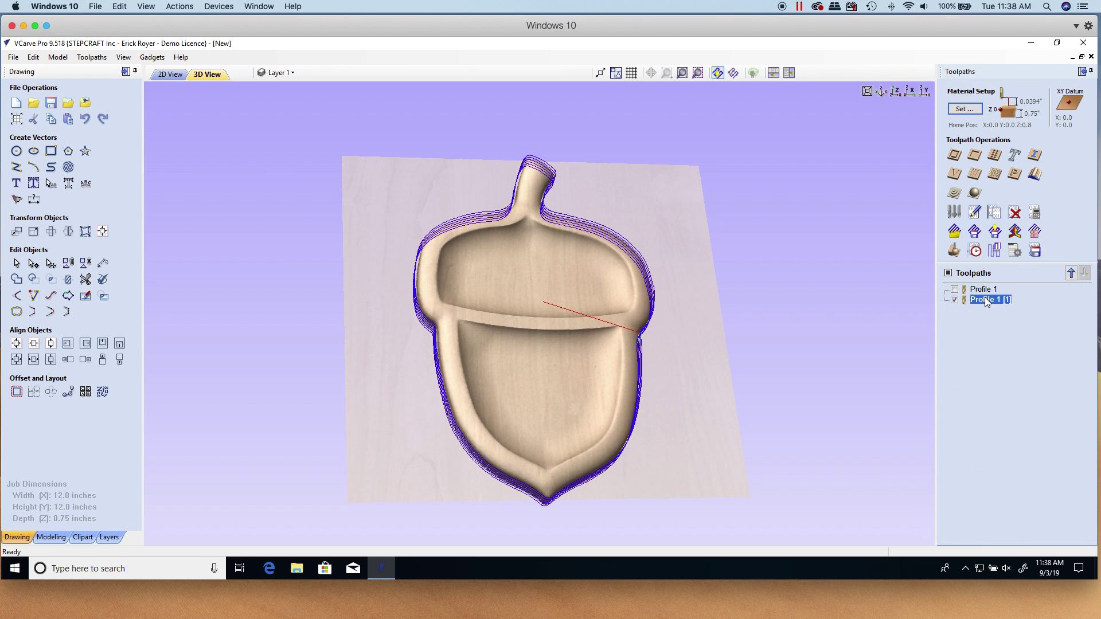
{"action": "double_click", "coordinate": [986, 300]}
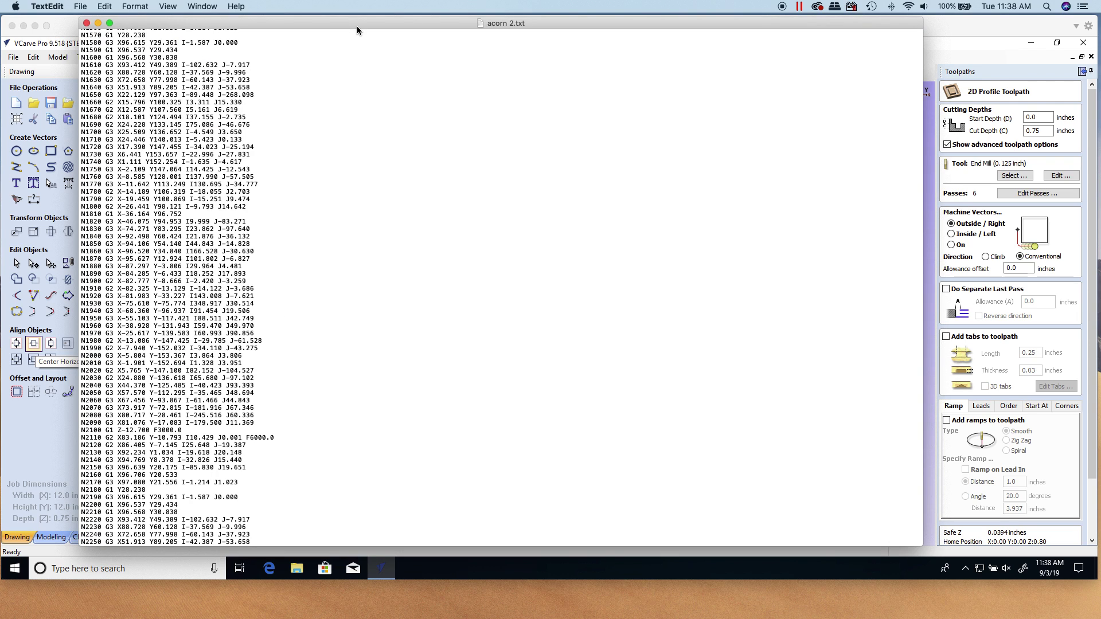
Step: Close acorn 2.txt and inspect the profile toolpath passes around the acorn bowl from an oblique angle in VCarve Pro
{"action": "left_click_drag", "start_coordinate": [359, 21], "coordinate": [524, 23]}
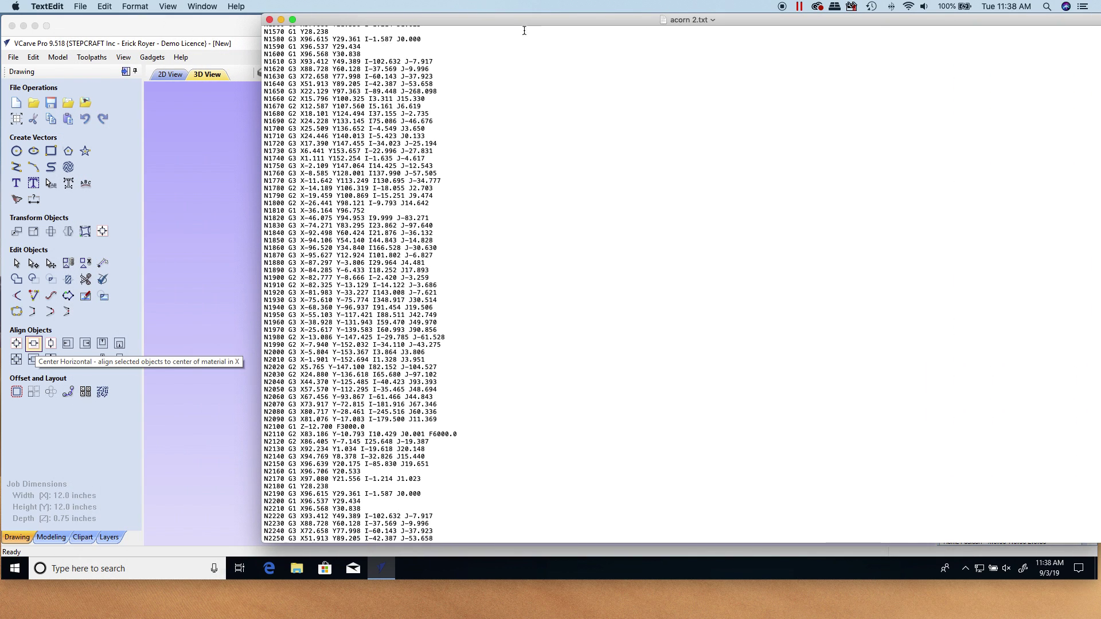
{"action": "left_click", "coordinate": [270, 23]}
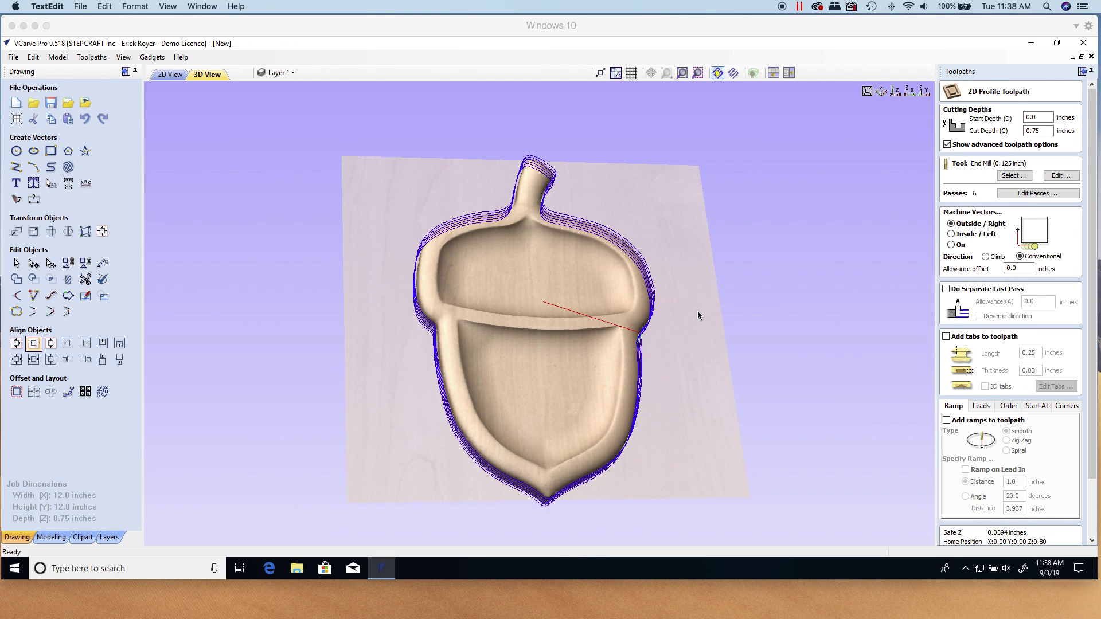
{"action": "left_click_drag", "start_coordinate": [698, 311], "coordinate": [749, 218]}
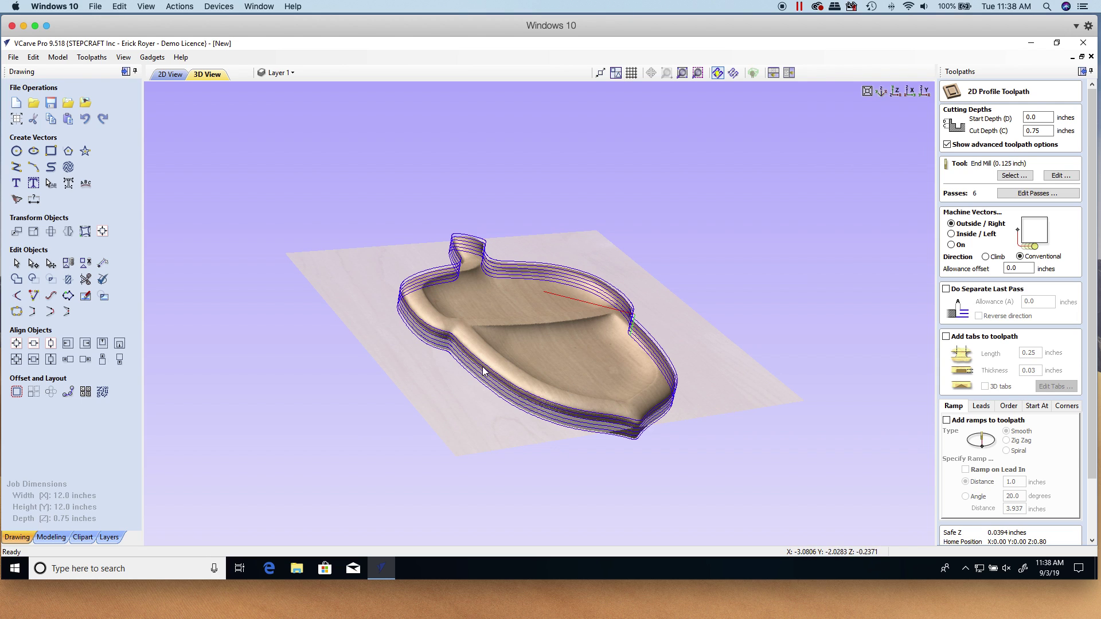
{"action": "left_click_drag", "start_coordinate": [511, 379], "coordinate": [790, 438]}
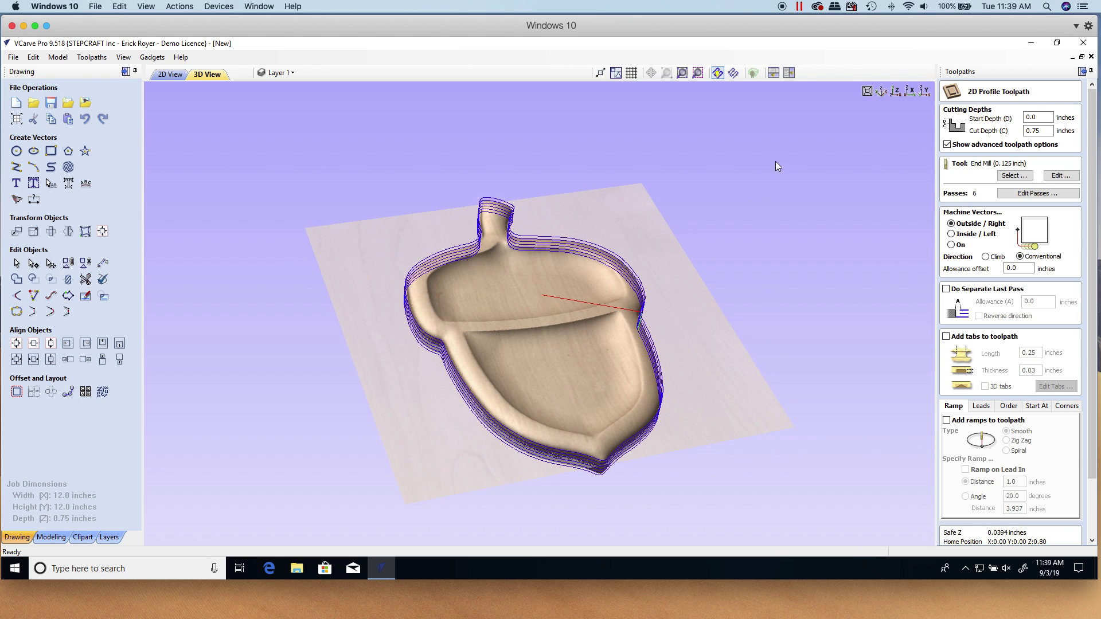